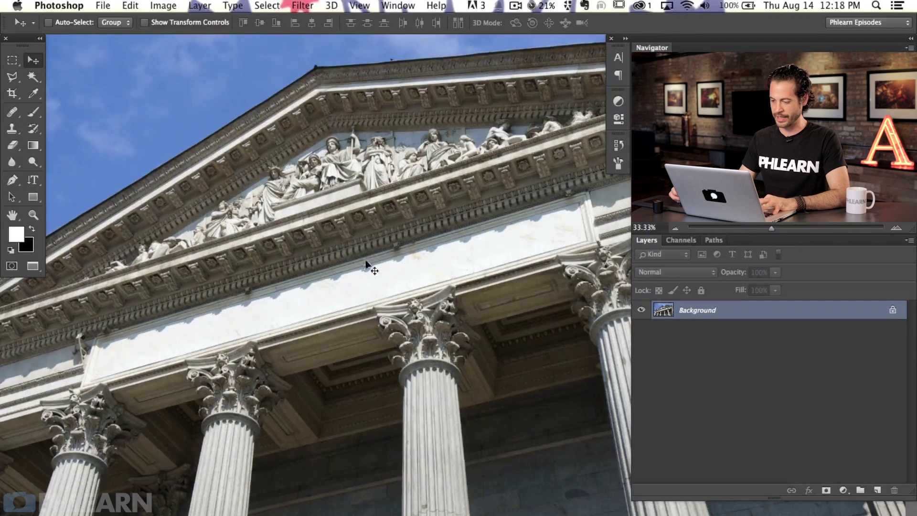
Add a text line reading "UNITED STATES OF PHLEARN" in the sky above the building.
key("super+minus")
scroll(306, 341, "right", 4)
scroll(306, 340, "up", 3)
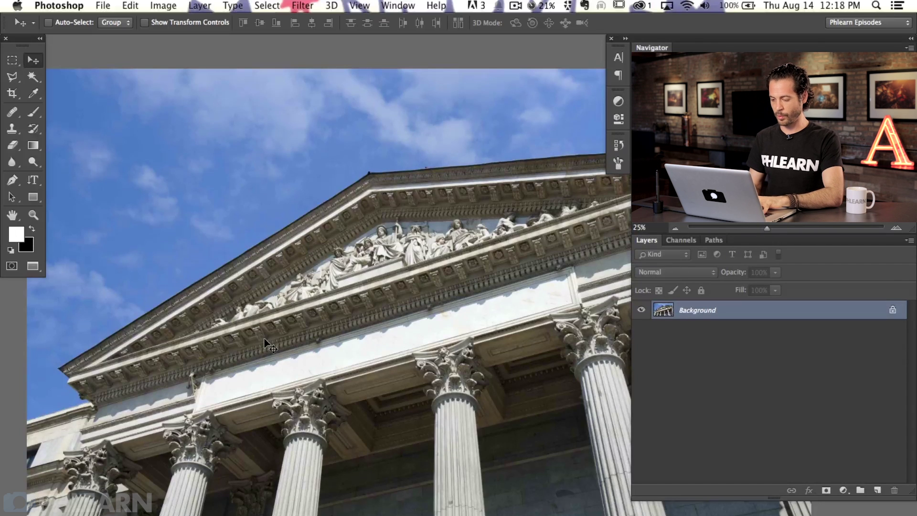
key("t")
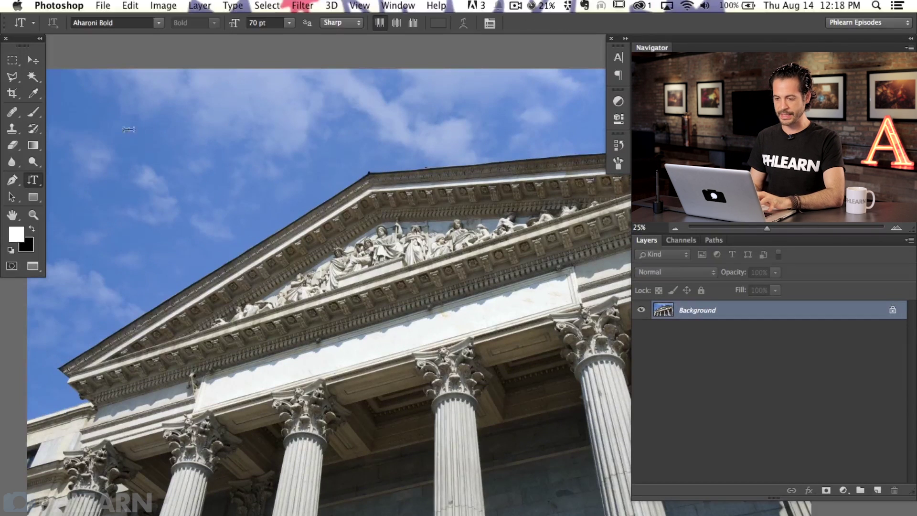
left_click(96, 151)
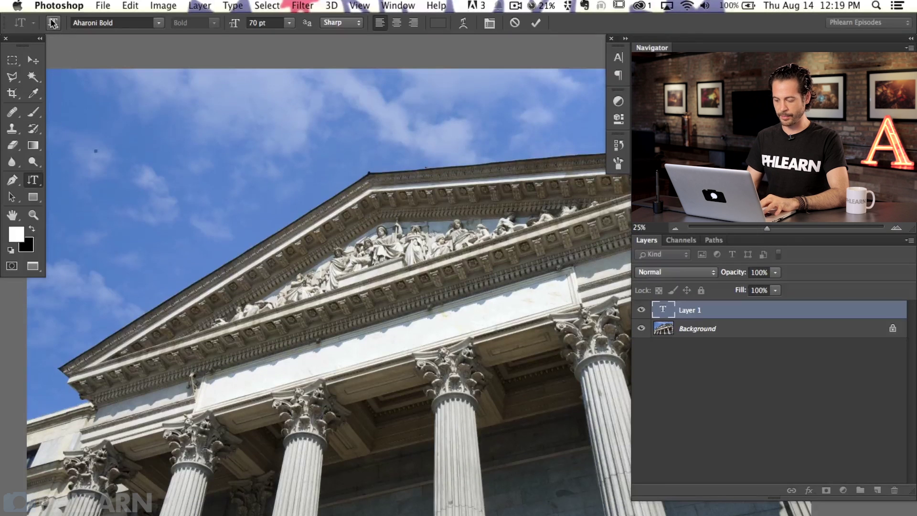
type("UNITED")
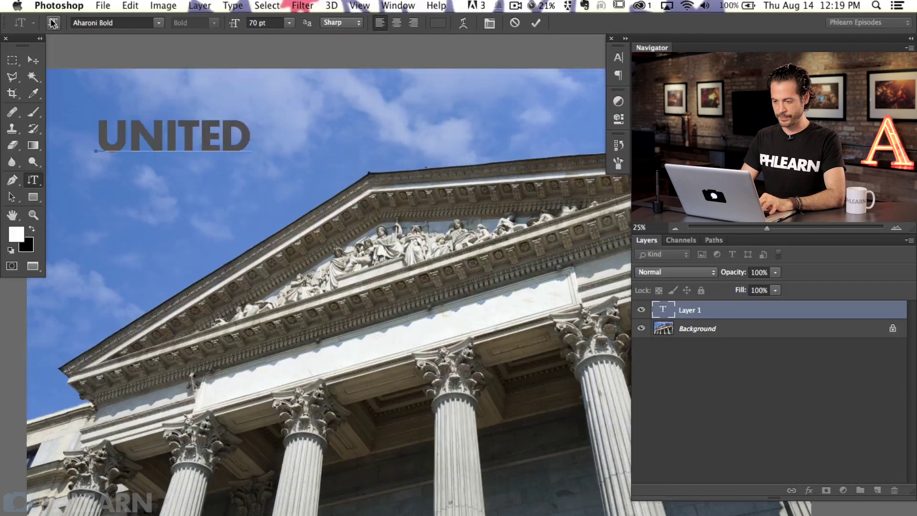
type(" STATES F")
key("BackSpace")
type("OF PHLEA")
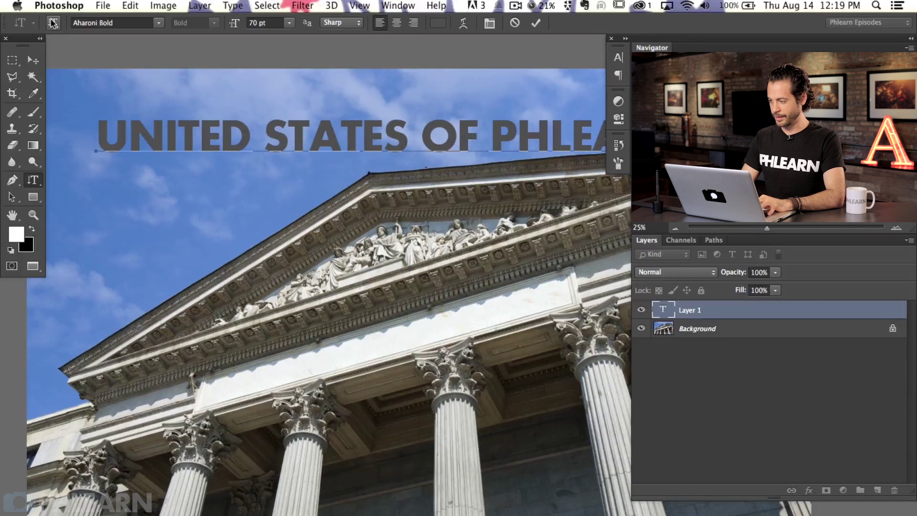
key("super+Return")
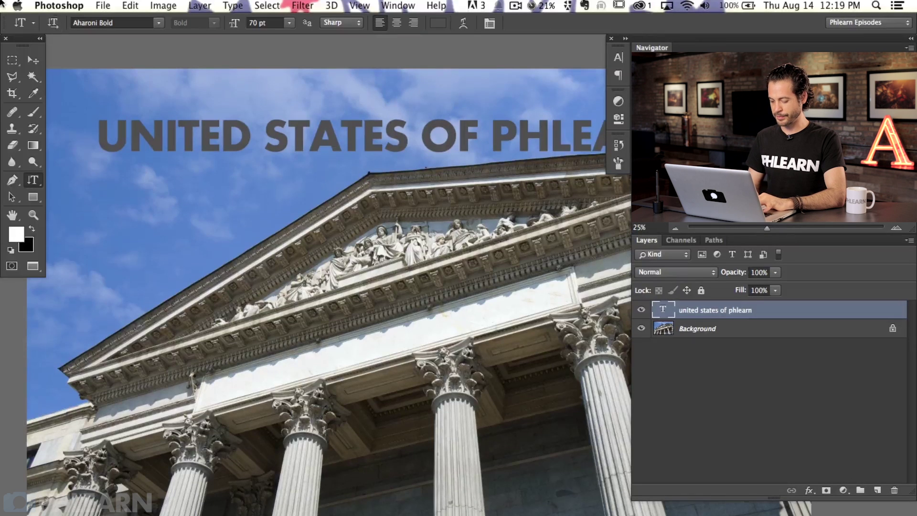
Try to fit the text onto the building's white frieze by moving it there, scaling it down and rotating it about -14°.
left_click_drag(417, 177, 337, 340)
key("v")
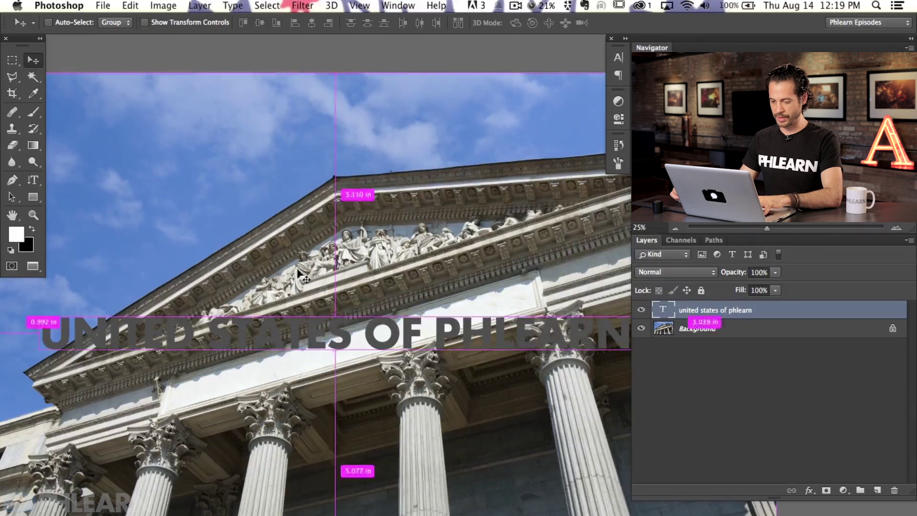
key("super+t")
left_click_drag(40, 311, 116, 316)
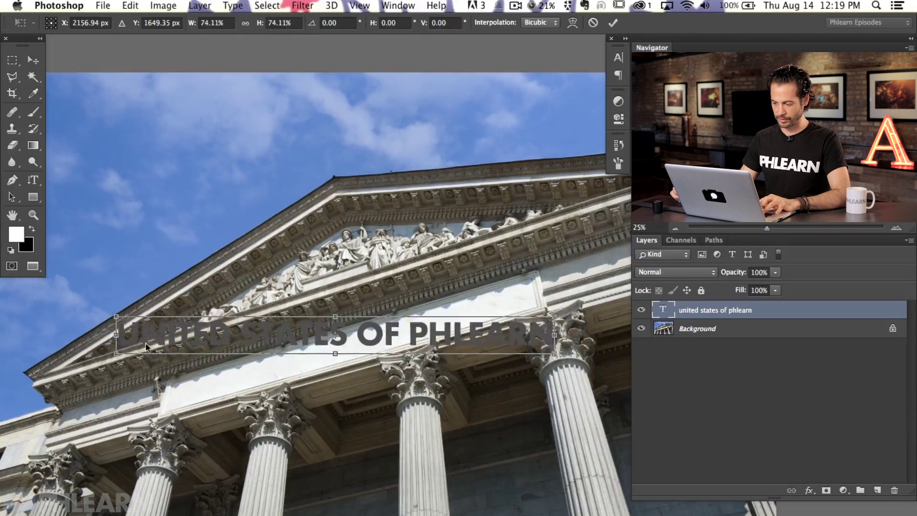
left_click_drag(497, 413, 512, 372)
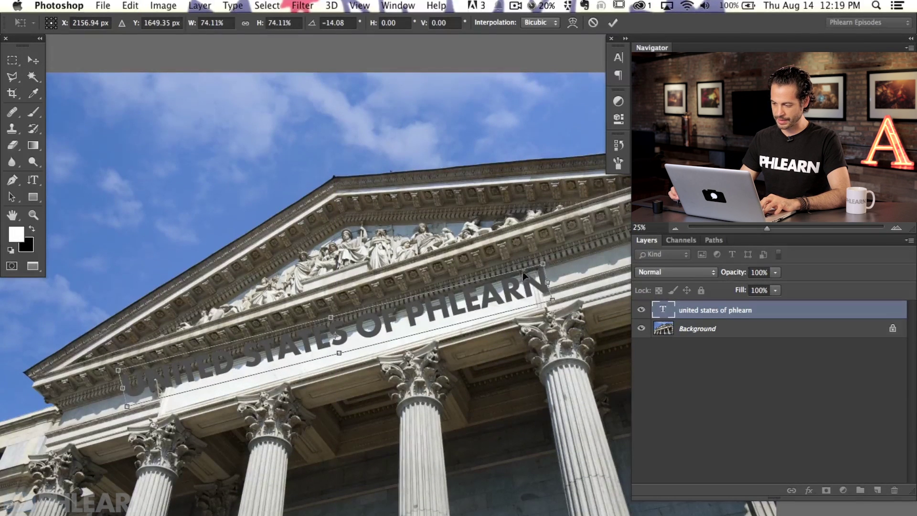
left_click_drag(543, 263, 500, 279)
left_click_drag(471, 307, 484, 312)
key("Return")
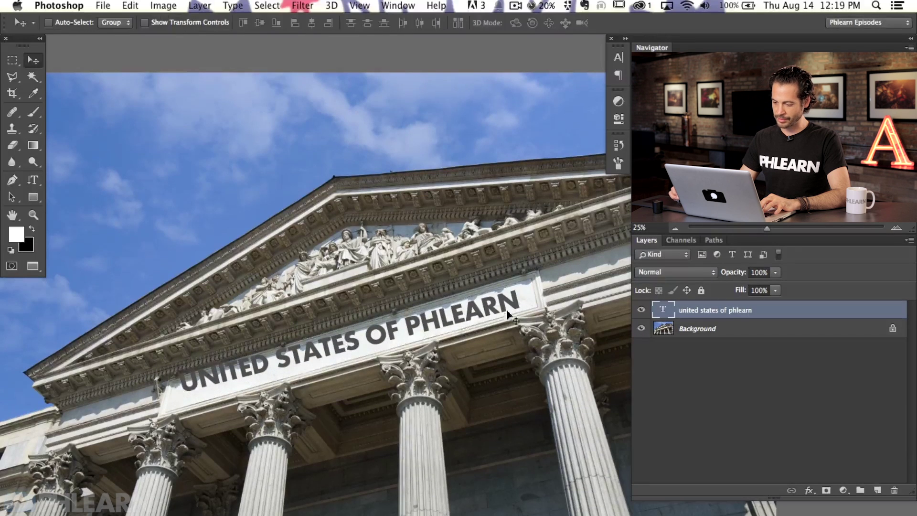
left_click_drag(420, 337, 424, 335)
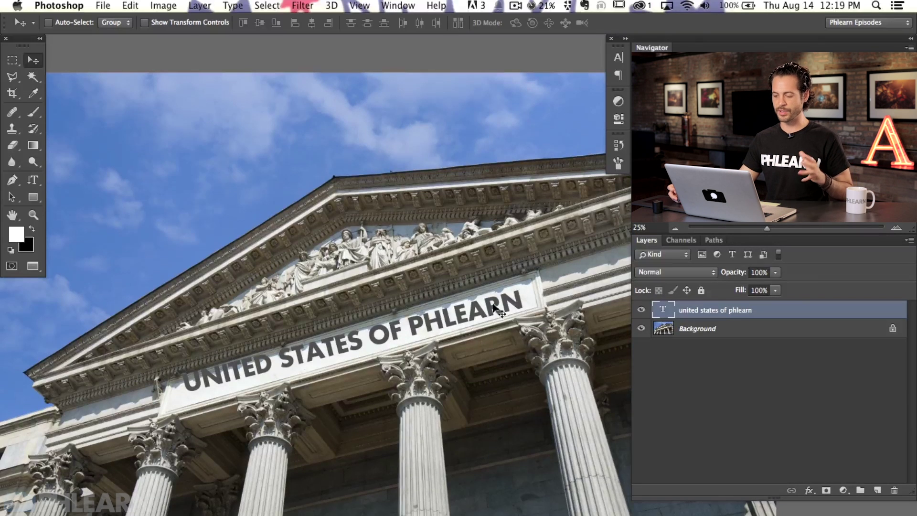
Undo the text's transformation and move it back up into the sky.
key("ctrl+alt+z")
key("ctrl+alt+z")
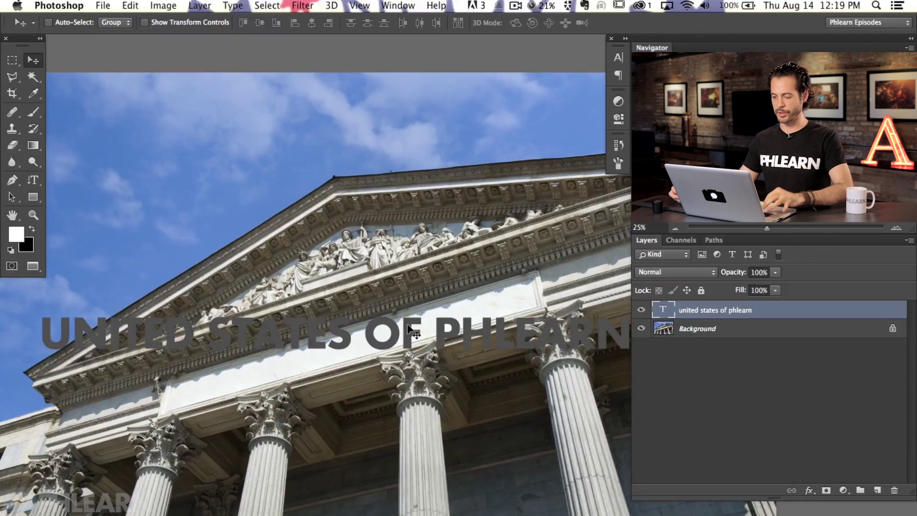
left_click_drag(433, 335, 421, 142)
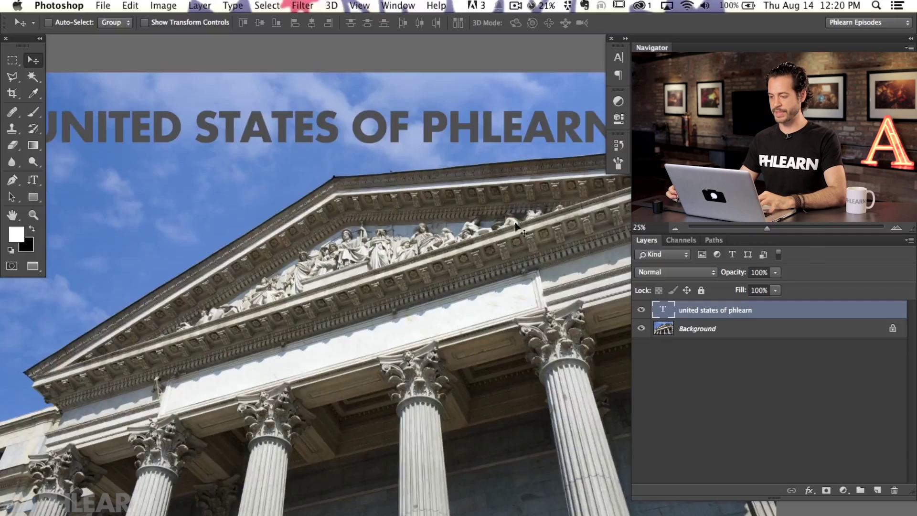
Load the text layer's lettering as a selection for copying.
left_click_drag(487, 254, 536, 273)
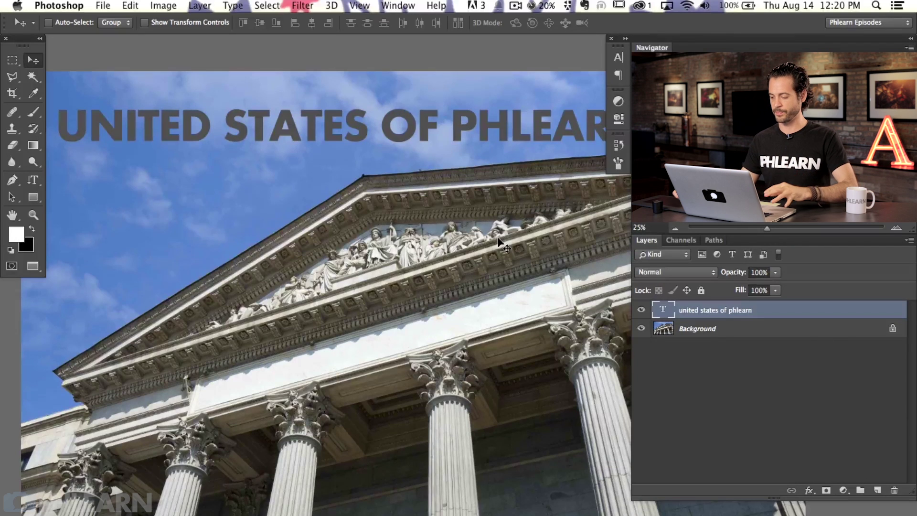
key("super")
left_click(663, 311, "super")
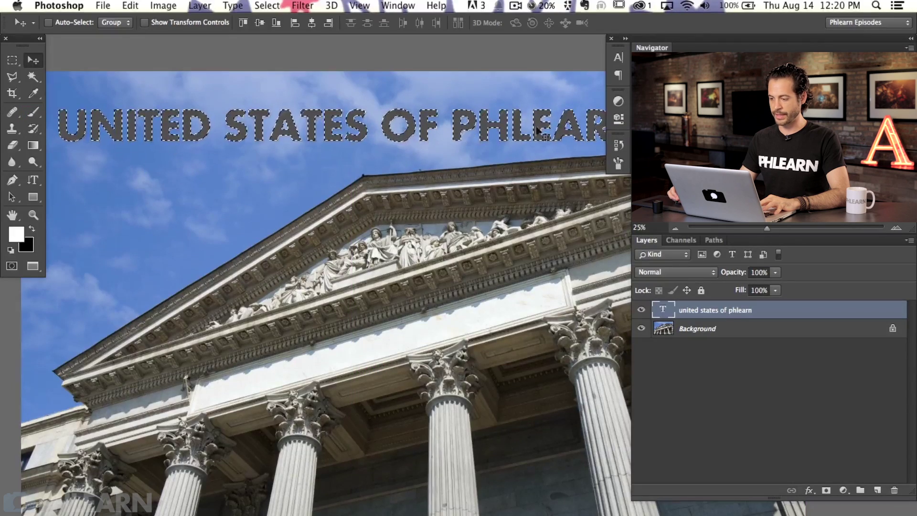
left_click_drag(427, 131, 331, 134)
left_click_drag(442, 134, 483, 140)
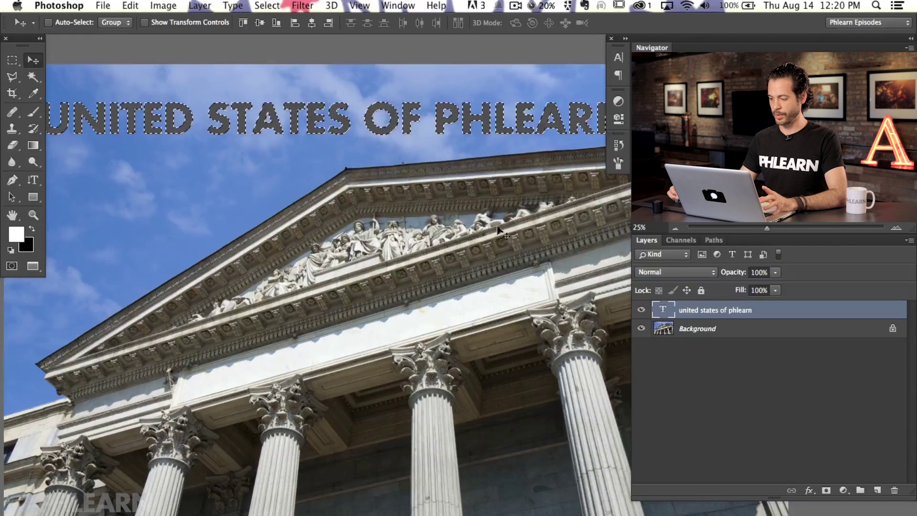
Hide the text layer, add a new empty layer above it and remove the selection.
left_click(641, 309)
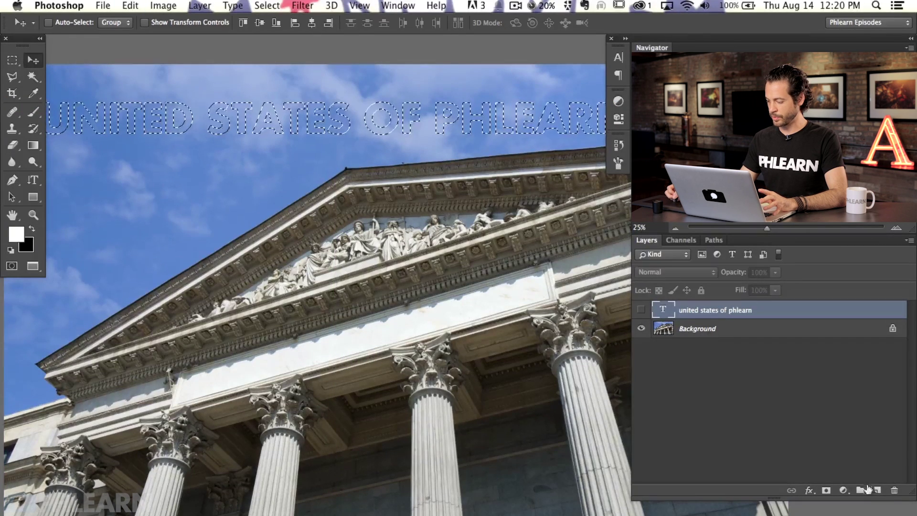
left_click(877, 490)
key("super+d")
Open the Vanishing Point filter on the new empty layer.
left_click_drag(410, 352, 416, 316)
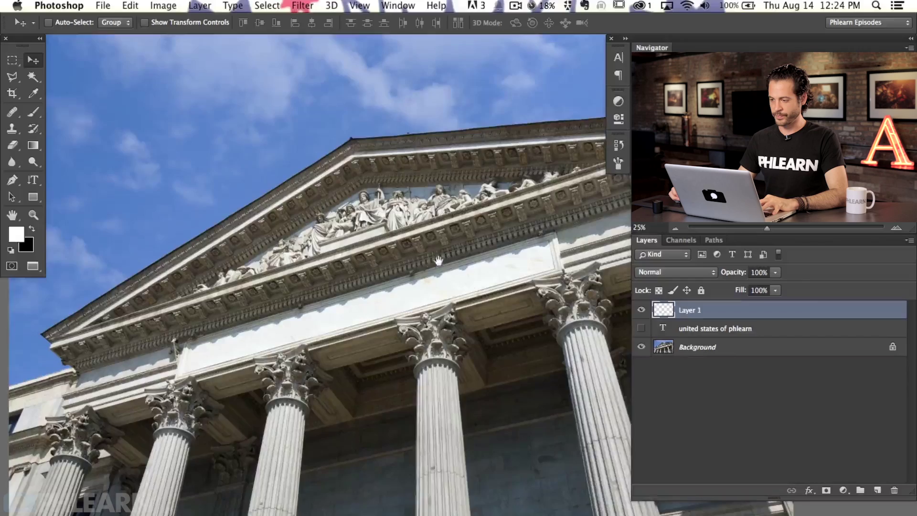
left_click_drag(367, 139, 357, 151)
left_click(294, 11)
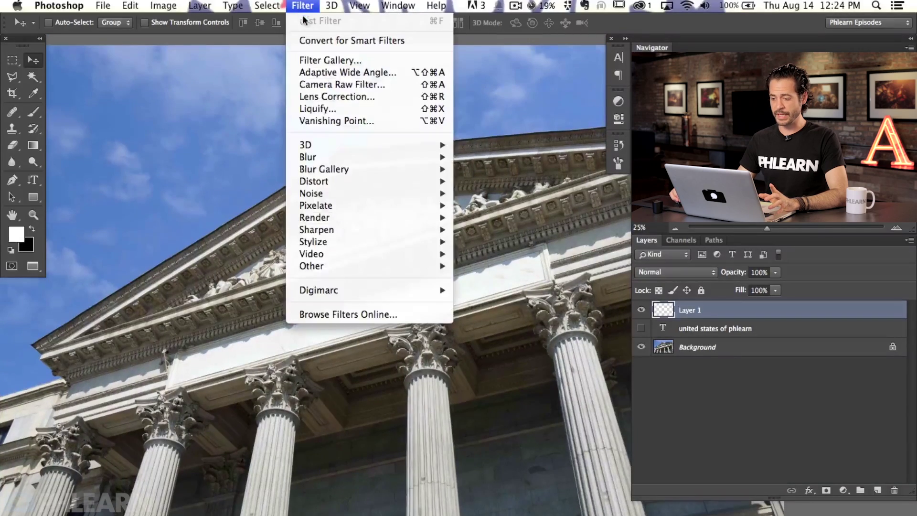
left_click(349, 120)
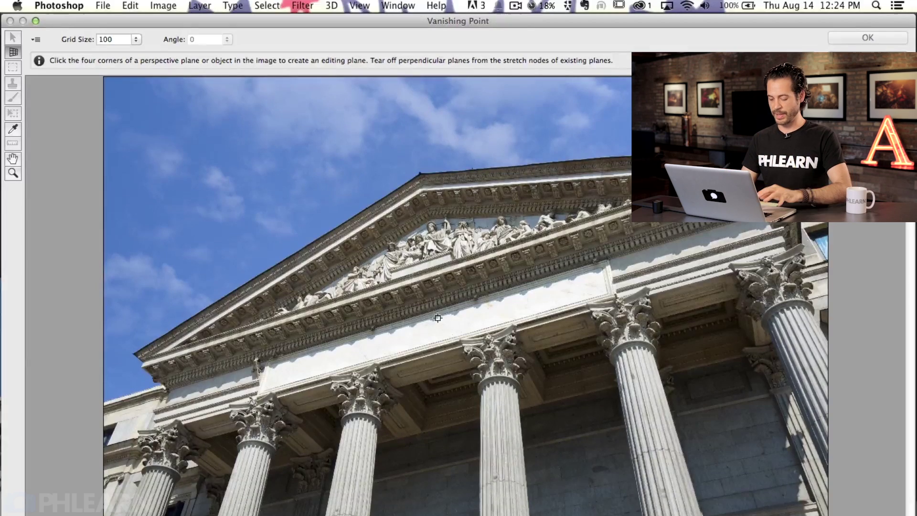
Create a perspective plane by placing its four corners at the corners of the white frieze panel.
scroll(438, 318, "up", 3)
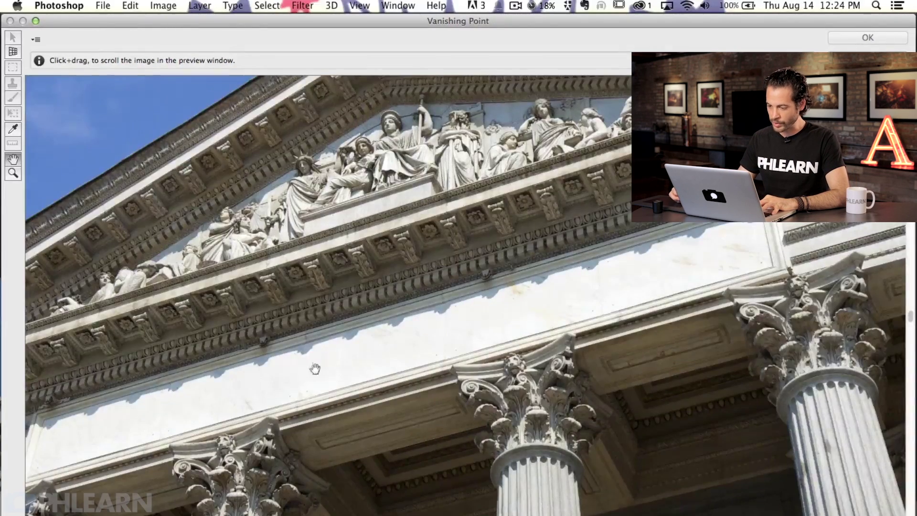
left_click_drag(313, 368, 127, 368)
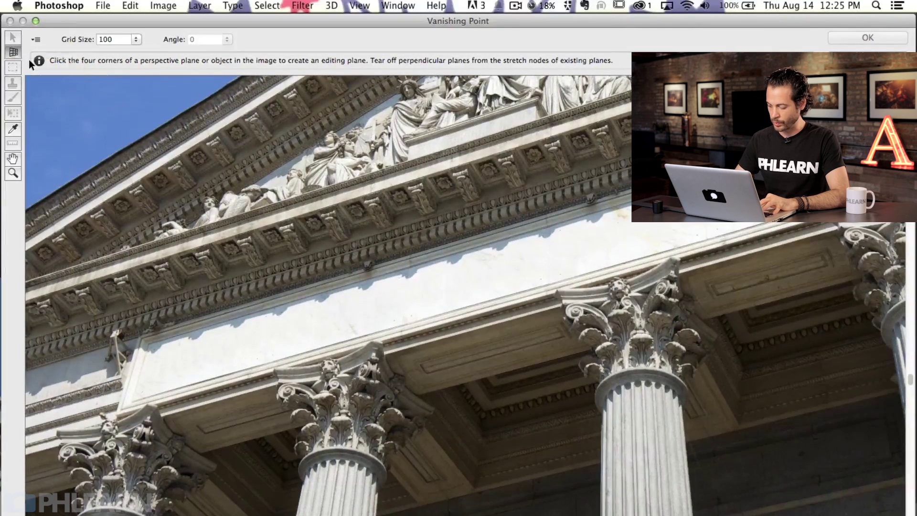
left_click_drag(162, 350, 311, 259)
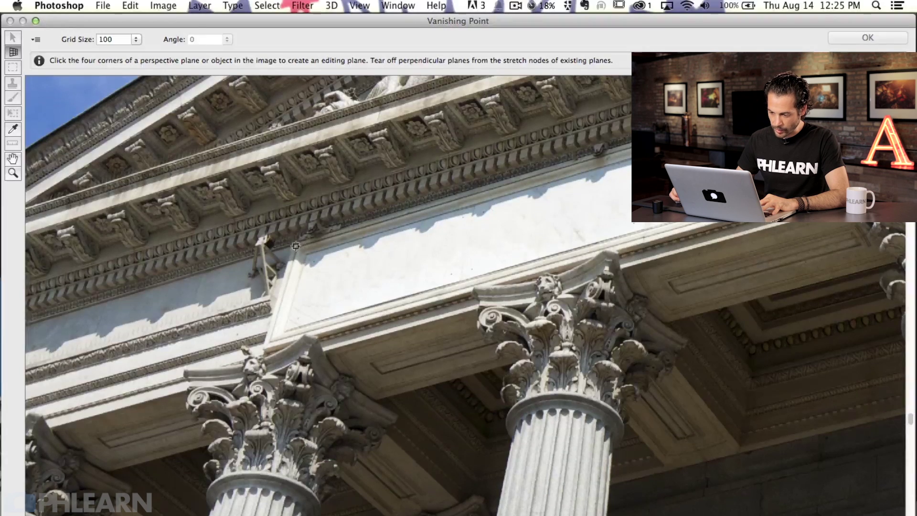
left_click(291, 246)
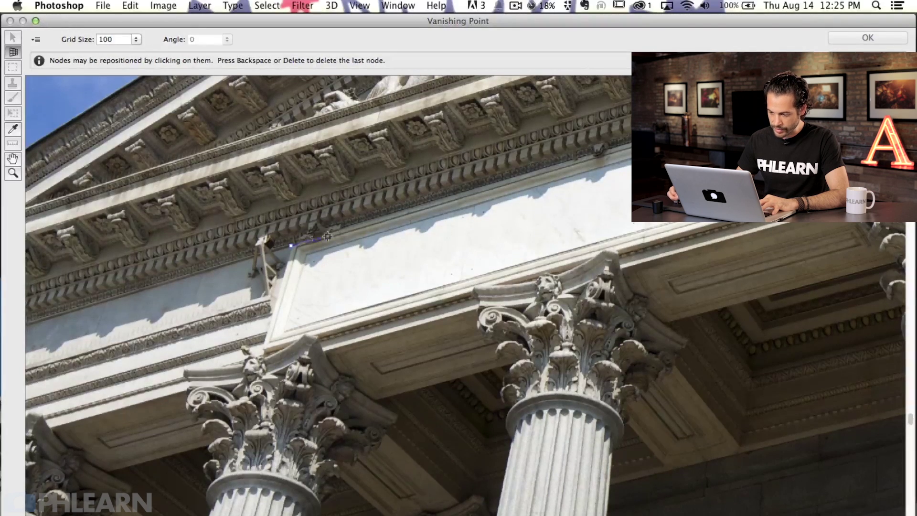
left_click_drag(306, 238, 346, 247)
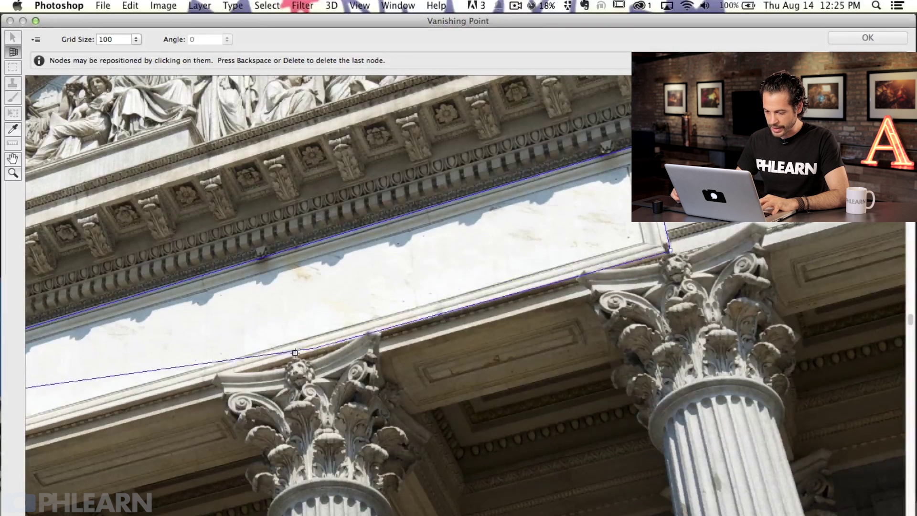
key("space")
left_click_drag(318, 382, 894, 256)
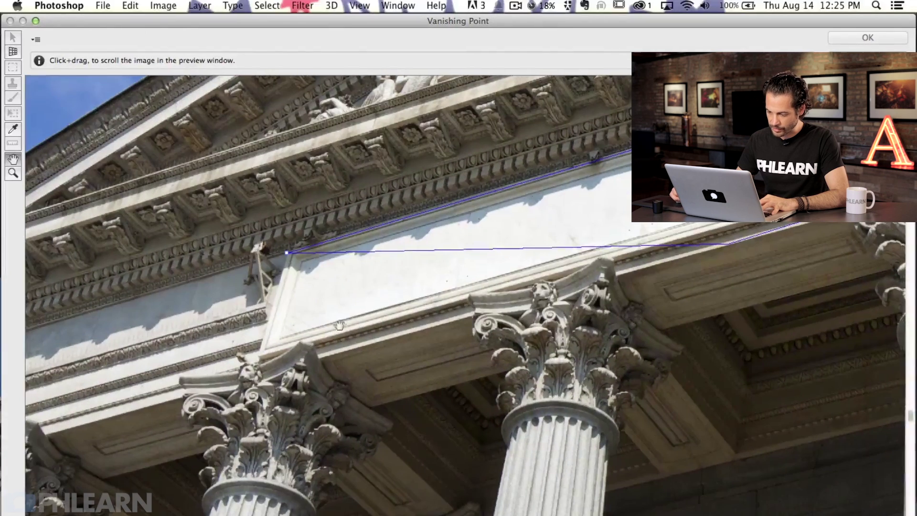
left_click(265, 358)
left_click_drag(266, 358, 255, 359)
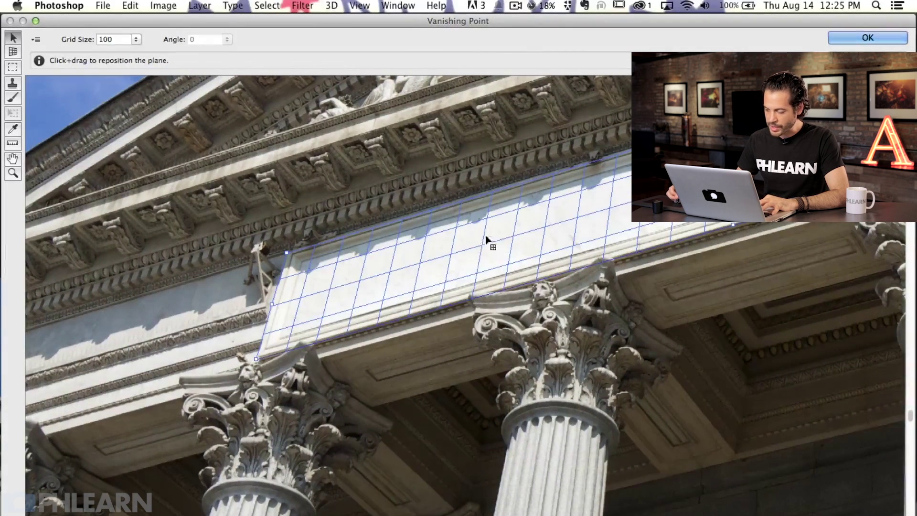
Check the perspective grid's fit along the whole frieze, testing the upper corner node at its right end.
key("space")
scroll(597, 210, "up", 3)
scroll(404, 286, "left", 2)
scroll(523, 274, "right", 3)
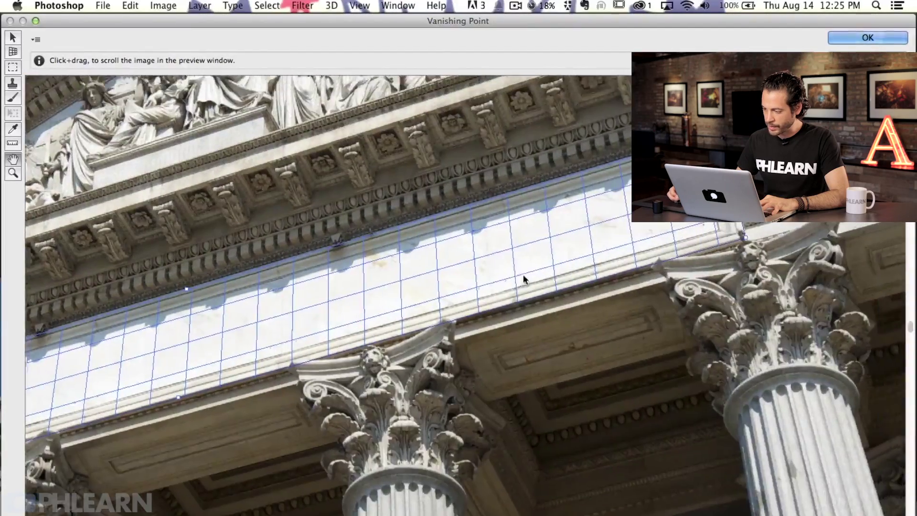
scroll(422, 305, "right", 3)
scroll(421, 306, "up", 3)
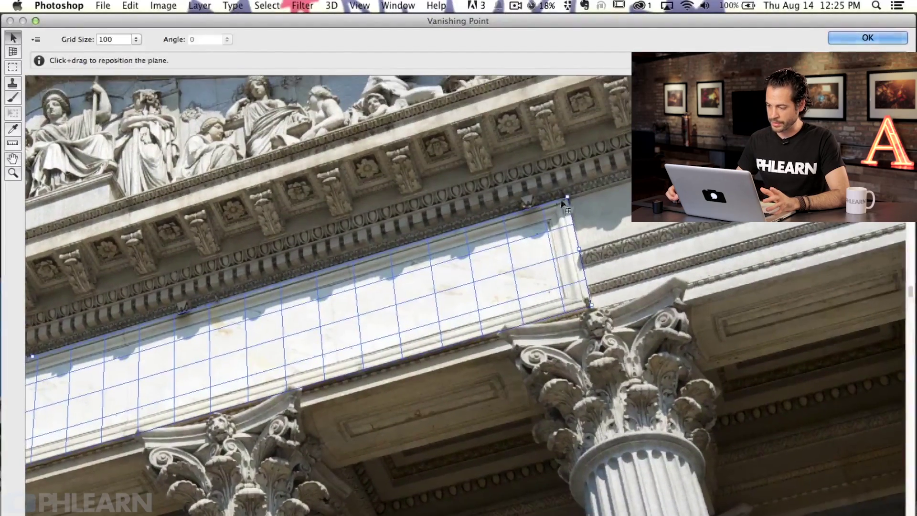
left_click_drag(569, 200, 584, 187)
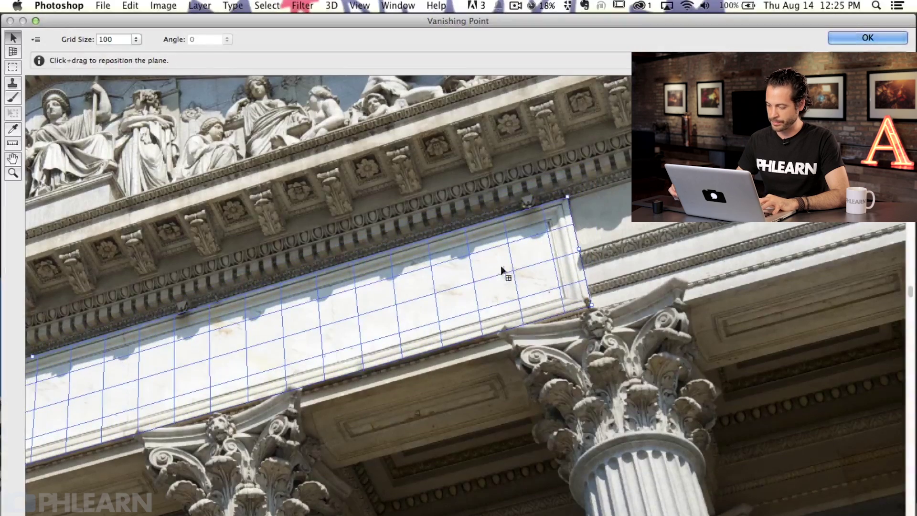
scroll(452, 250, "down", 3)
scroll(452, 250, "down", 2)
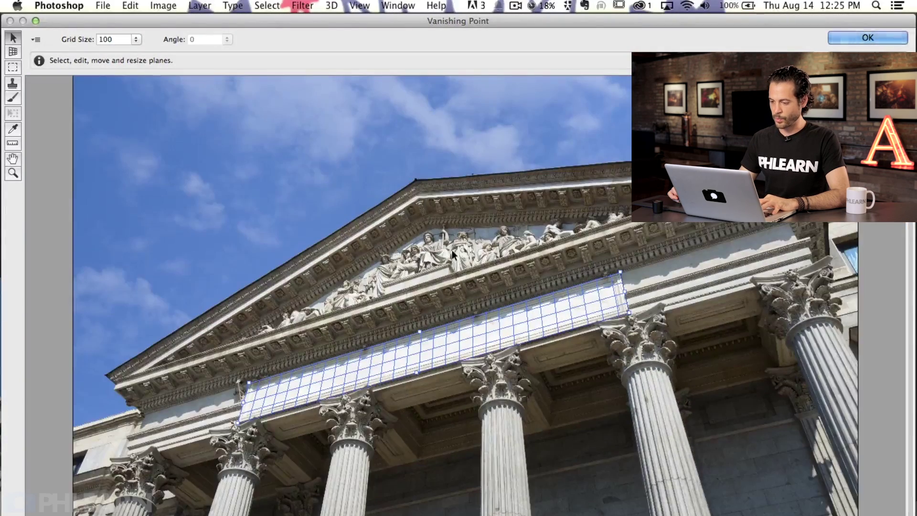
Paste the copied lettering into the Vanishing Point preview and move it onto the frieze's perspective plane.
key("h")
key("v")
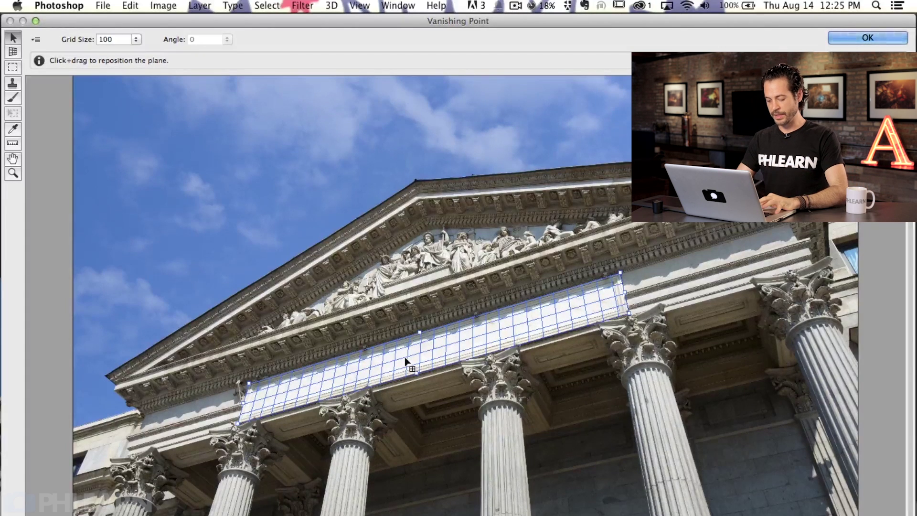
key("super+v")
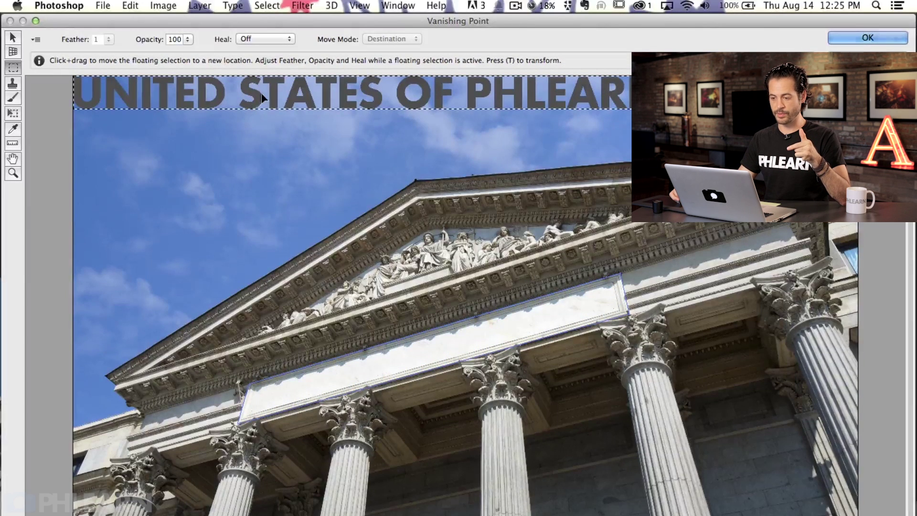
left_click_drag(257, 99, 278, 120)
left_click_drag(289, 116, 374, 365)
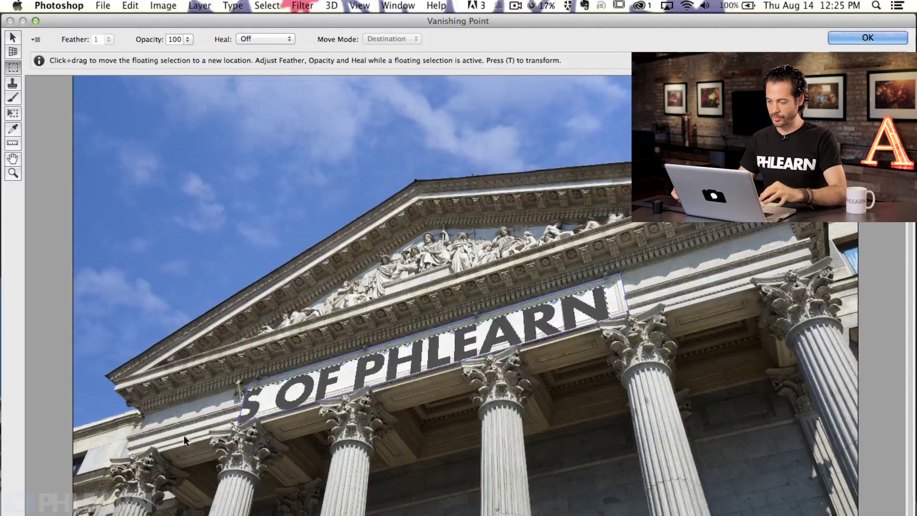
Scale down the floating lettering with Transform and position it so the full "UNITED STATES OF PHLEARN" fits inside the frieze plane.
key("t")
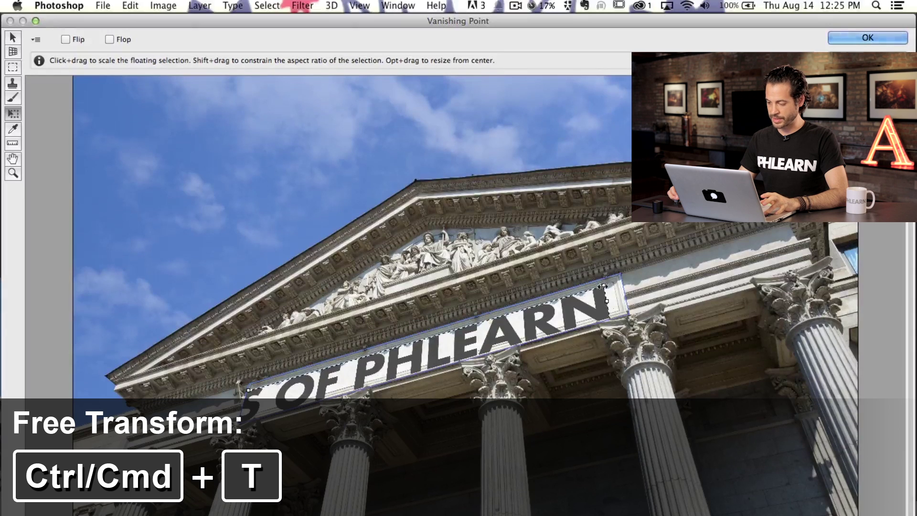
left_click_drag(603, 284, 497, 325)
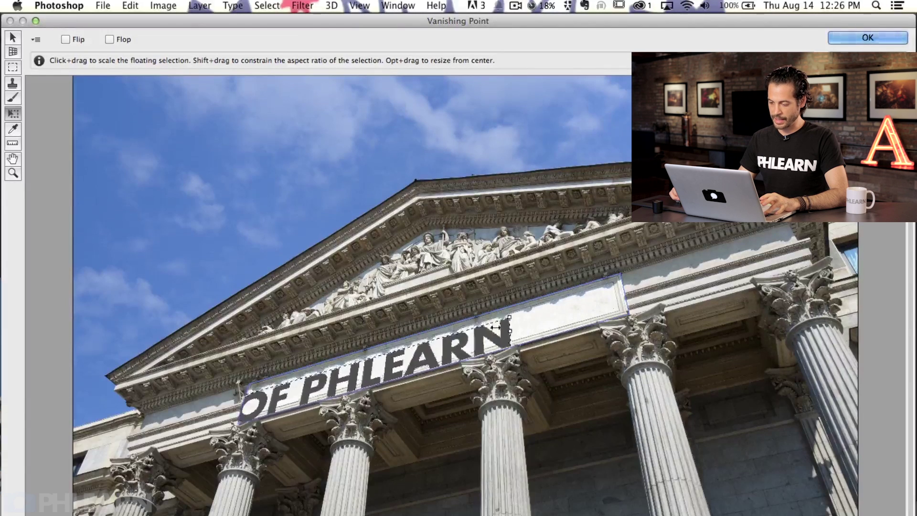
left_click_drag(315, 391, 312, 392)
left_click_drag(376, 380, 559, 317)
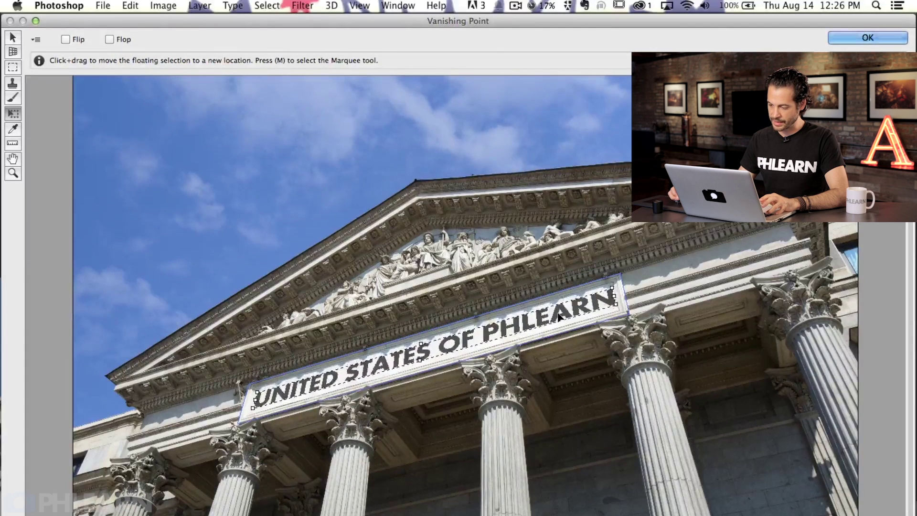
left_click_drag(611, 287, 581, 309)
Check the lettering's placement along the frieze up close and apply the Vanishing Point result to the layer.
key("super+equal")
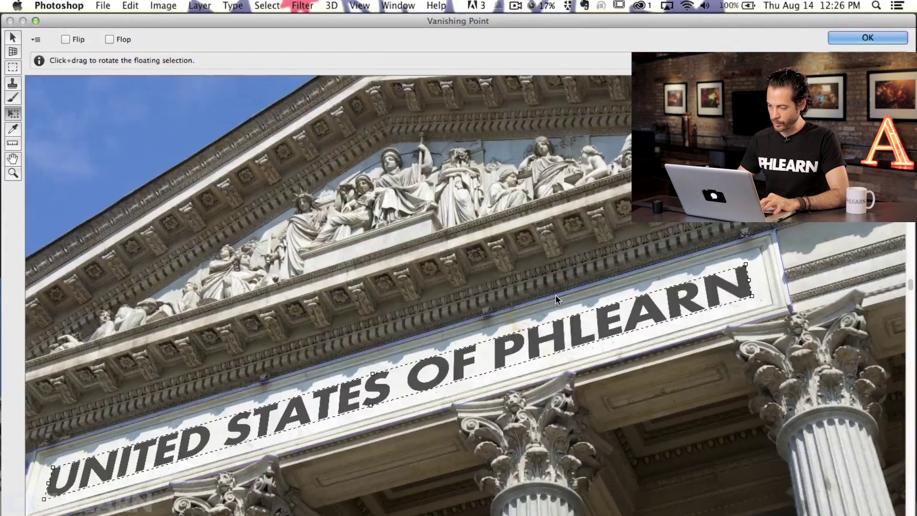
key("space")
left_click_drag(503, 377, 524, 271)
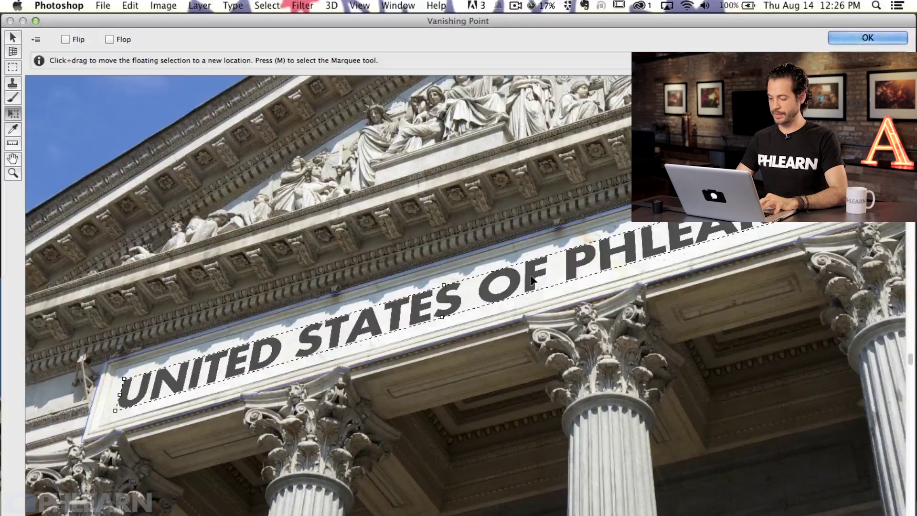
key("super+minus")
key("super+minus")
key("super+equal")
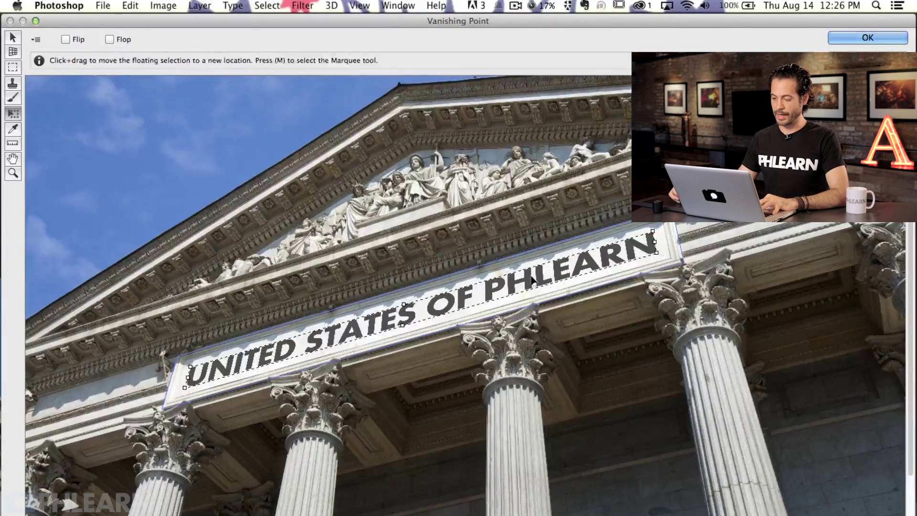
left_click_drag(532, 279, 546, 281)
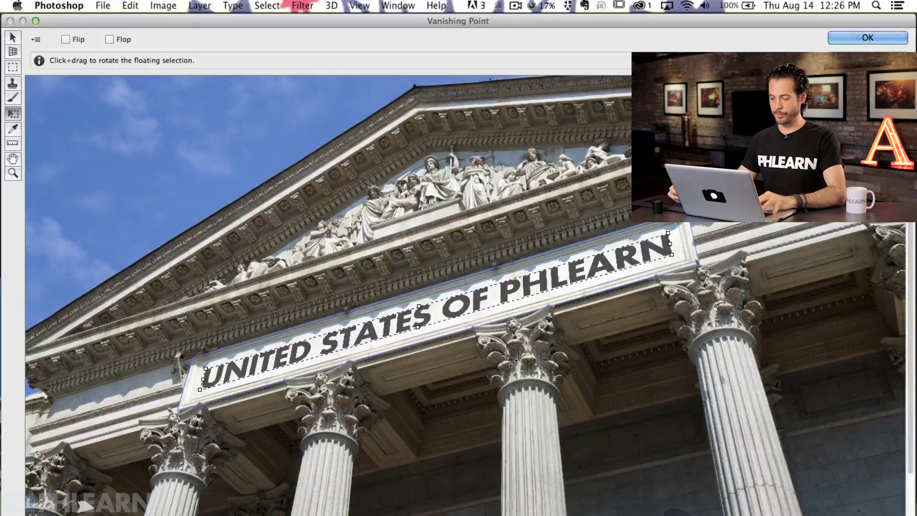
key("space")
left_click_drag(488, 342, 482, 324)
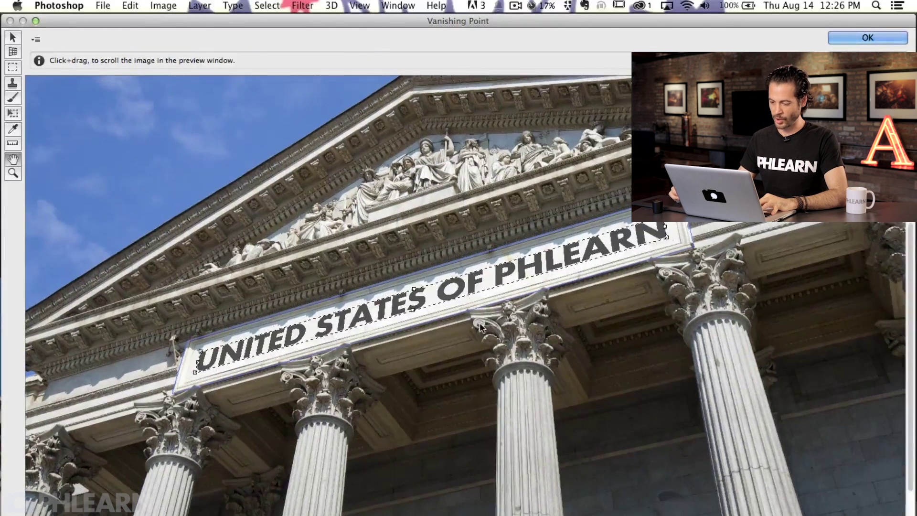
left_click(860, 36)
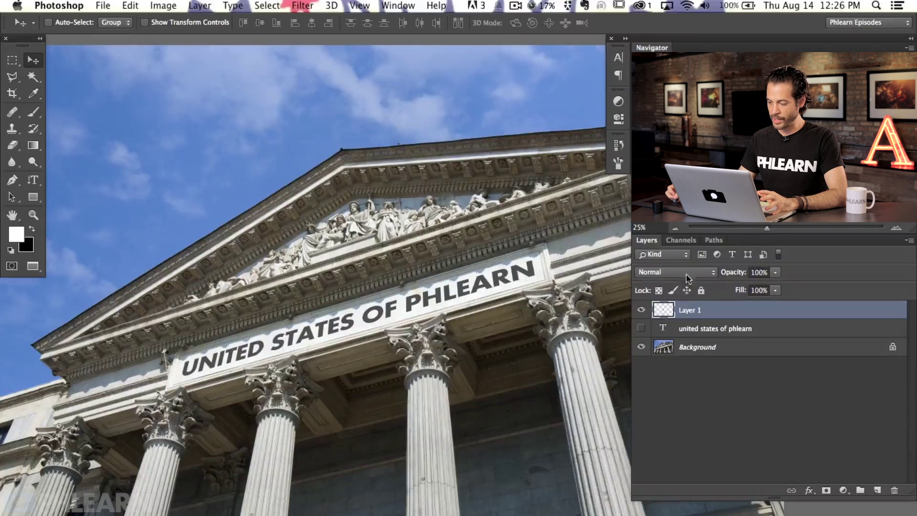
Compare the building with and without the lettering by toggling Layer 1's visibility, and inspect the text up close.
left_click(641, 310)
left_click(642, 310)
left_click(642, 310)
left_click(642, 310)
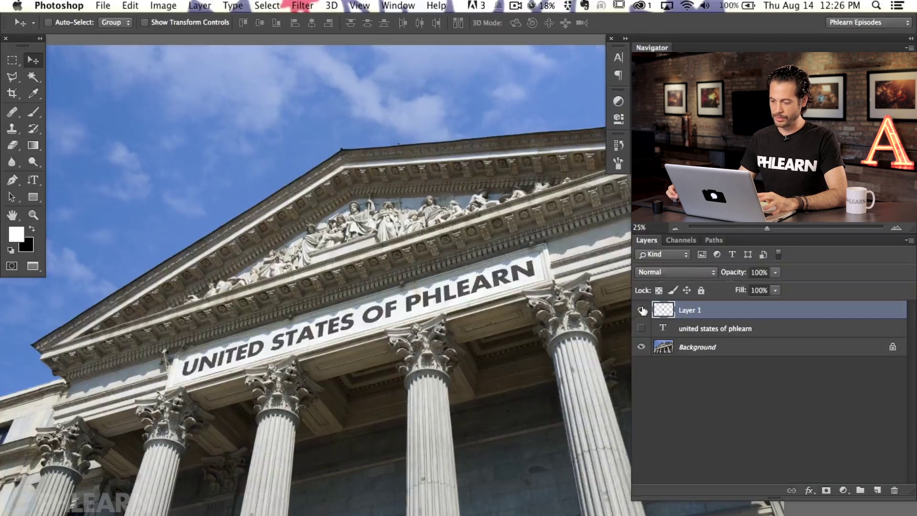
key("super+plus")
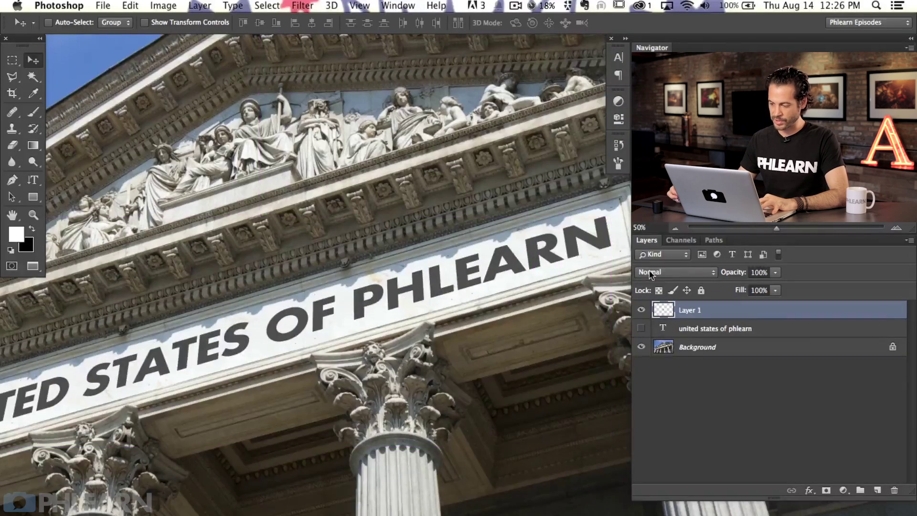
left_click_drag(420, 359, 384, 352)
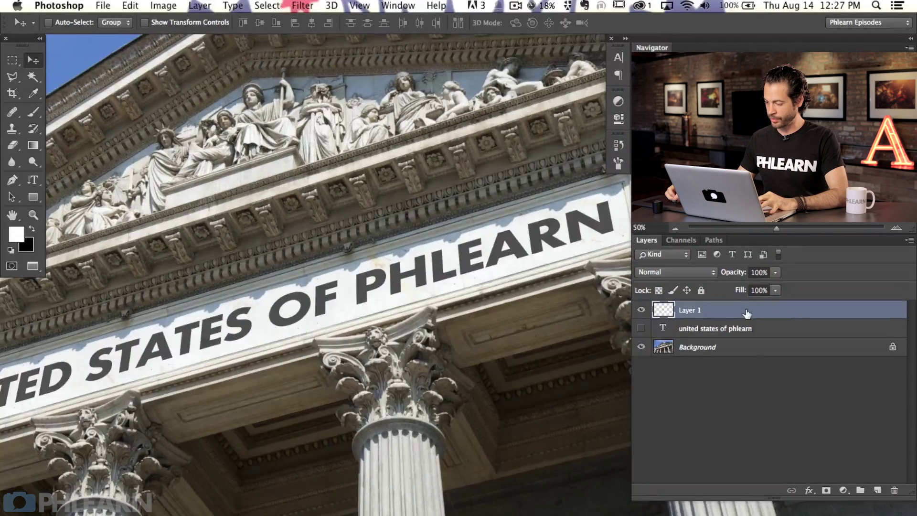
Open the Layer Style settings for Layer 1 and arrange the dialog so the frieze lettering stays in view.
double_click(723, 317)
left_click_drag(411, 235, 372, 123)
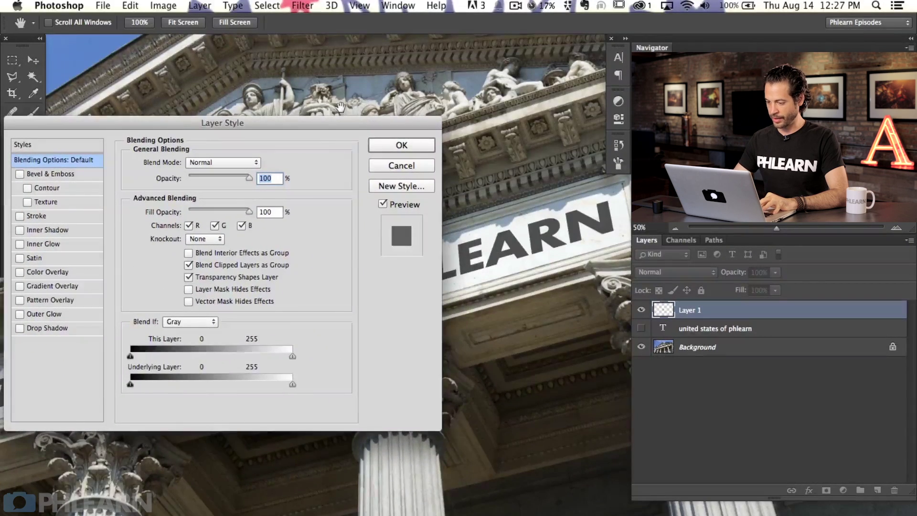
key("super+plus")
left_click_drag(467, 256, 407, 152)
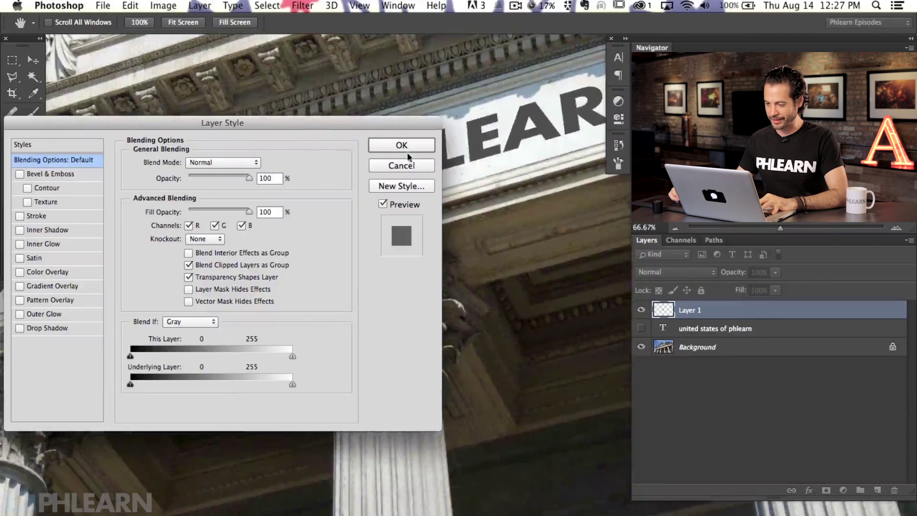
left_click_drag(357, 125, 509, 258)
left_click_drag(407, 189, 491, 152)
left_click_drag(480, 254, 472, 236)
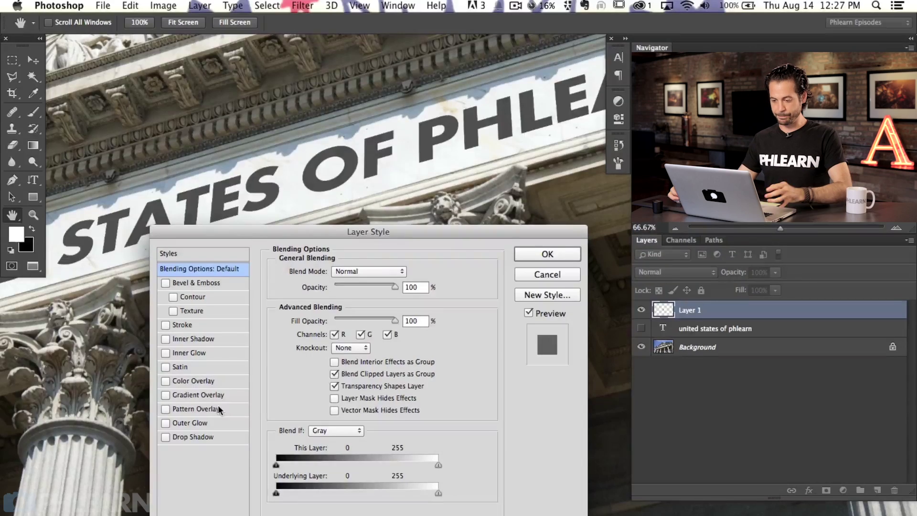
Add a Bevel & Emboss effect to the lettering, compare the Up and Down directions, and set the direction to Down.
left_click(176, 285)
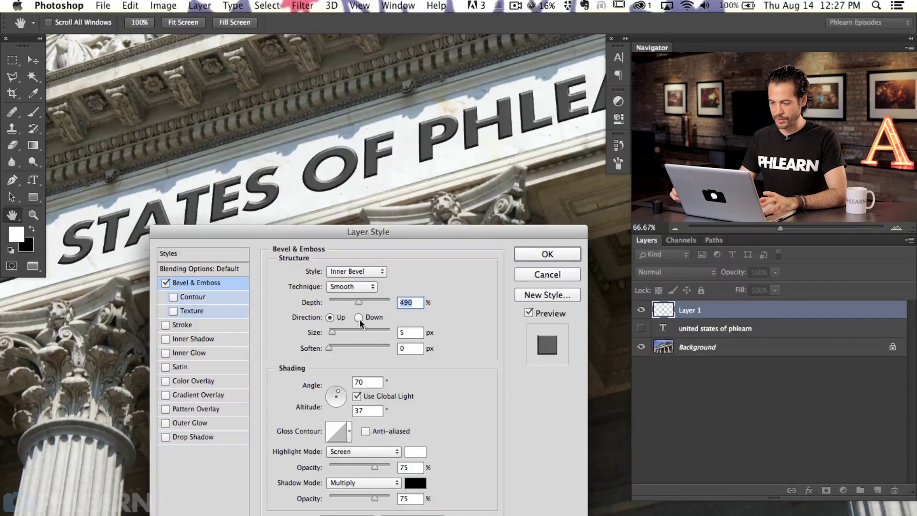
left_click(358, 318)
left_click(334, 318)
left_click(360, 318)
left_click(341, 320)
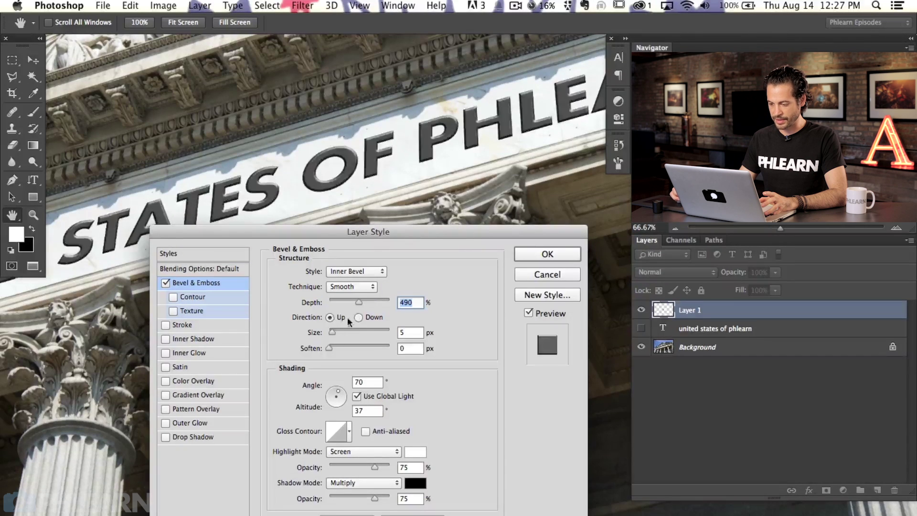
left_click(360, 318)
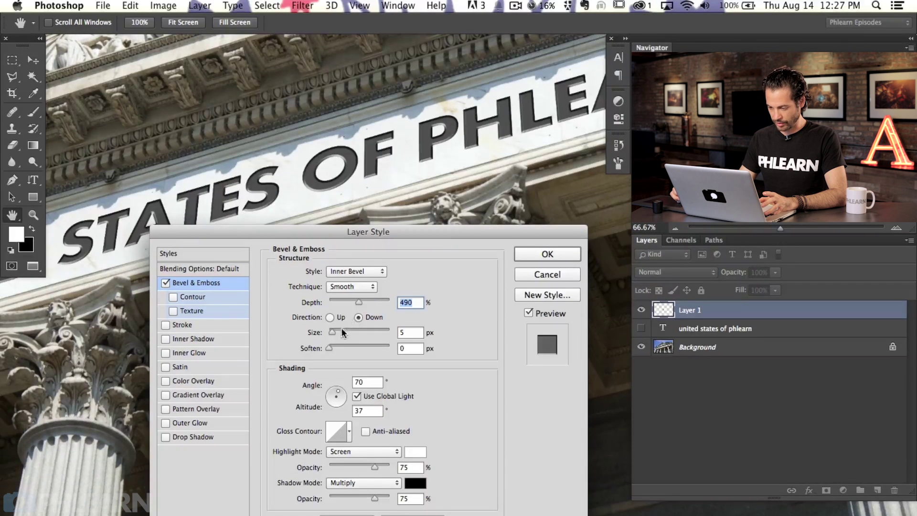
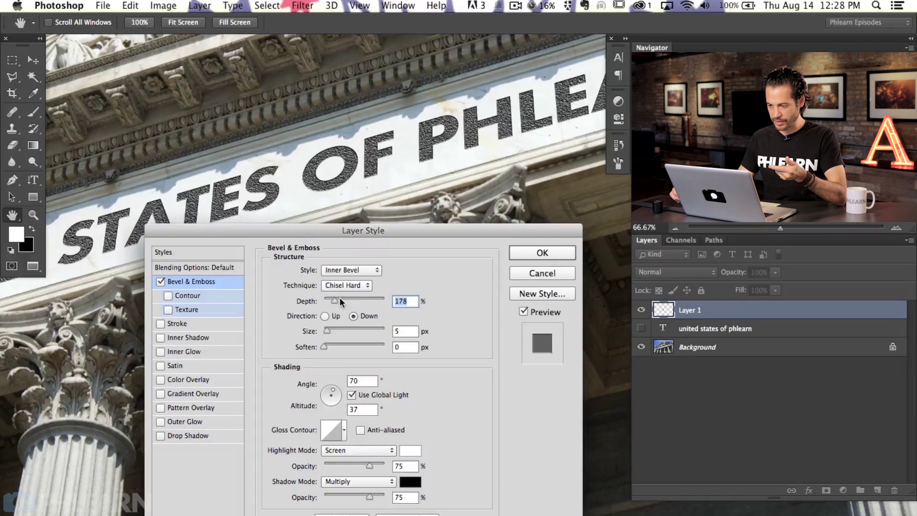
Set the bevel's depth to 438% and its size to 6 px, keeping the lettering in view.
left_click(305, 181, "super")
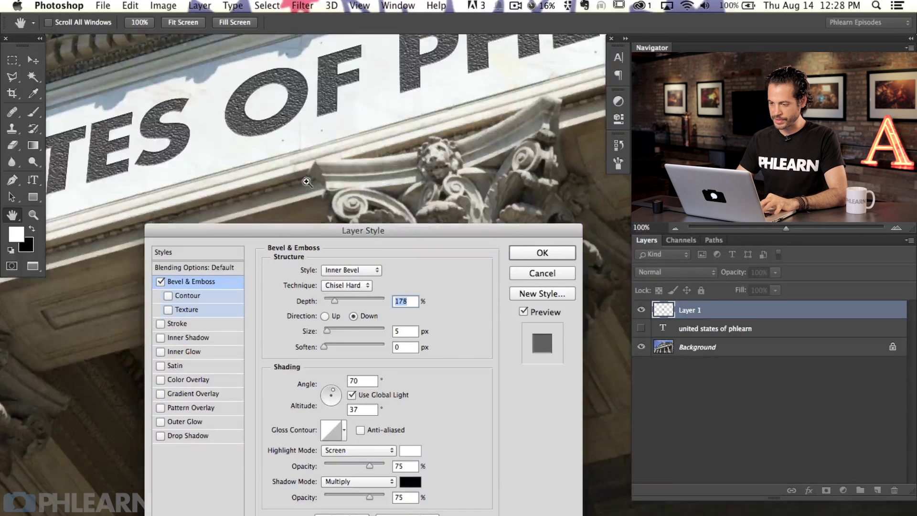
left_click_drag(317, 184, 363, 222)
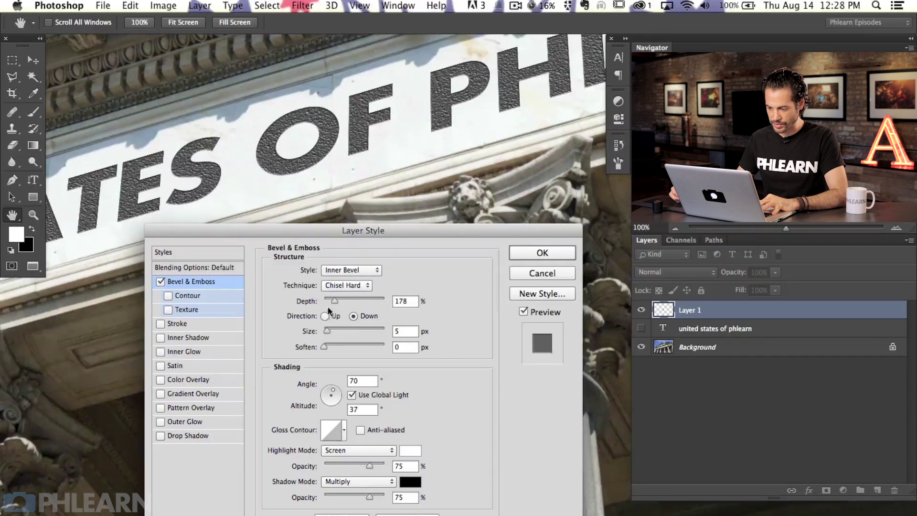
mouse_move(349, 300)
left_mouse_down()
mouse_move(369, 299)
mouse_move(328, 302)
mouse_move(357, 301)
mouse_move(349, 300)
left_mouse_up()
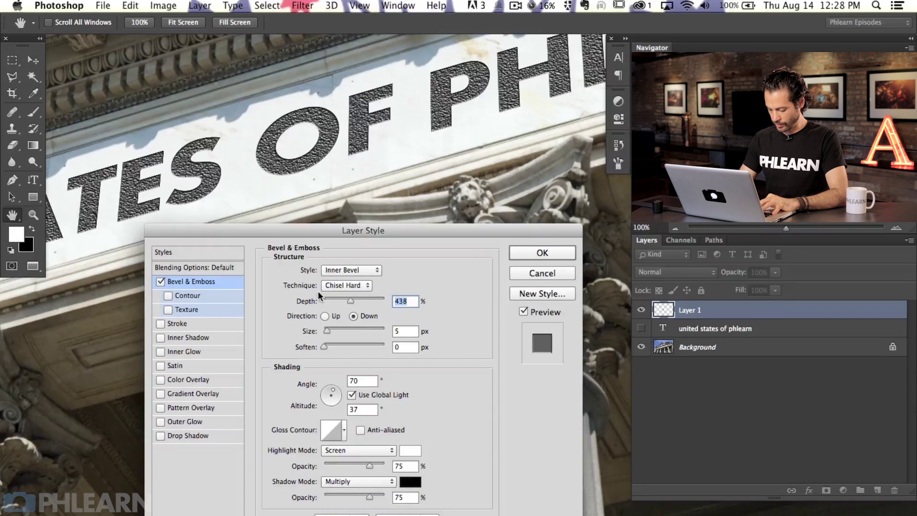
key("super+minus")
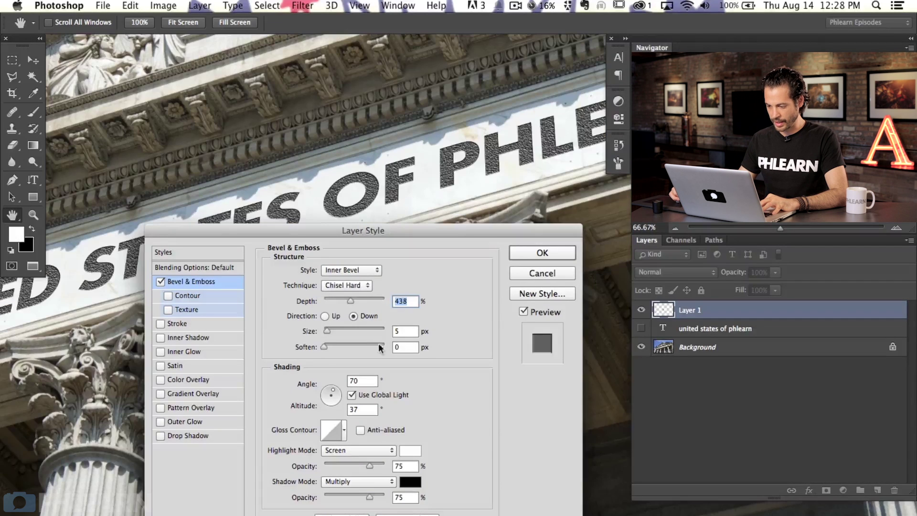
mouse_move(326, 329)
left_mouse_down()
mouse_move(338, 330)
mouse_move(320, 335)
left_mouse_up()
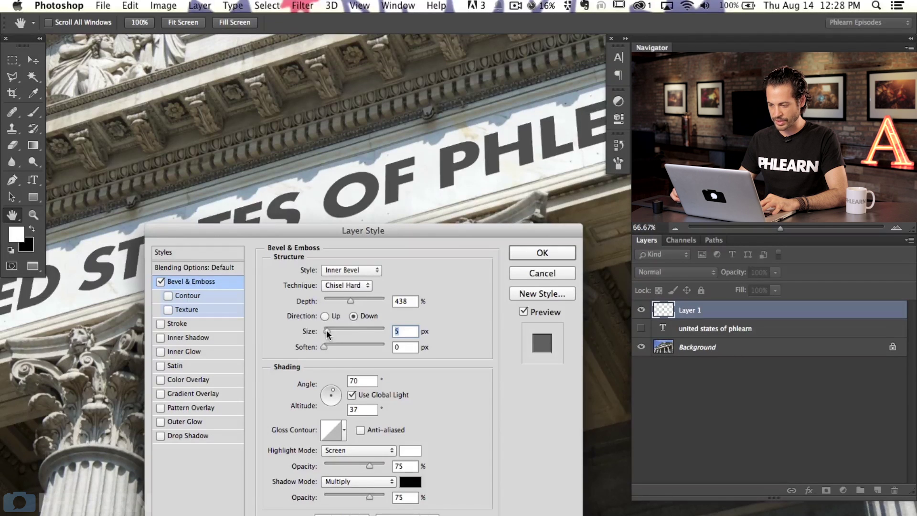
type("6")
left_click_drag(436, 234, 444, 269)
left_click_drag(386, 210, 446, 149)
mouse_move(442, 267)
left_mouse_down()
mouse_move(417, 290)
mouse_move(383, 398)
mouse_move(415, 198)
mouse_move(436, 245)
mouse_move(437, 232)
left_mouse_up()
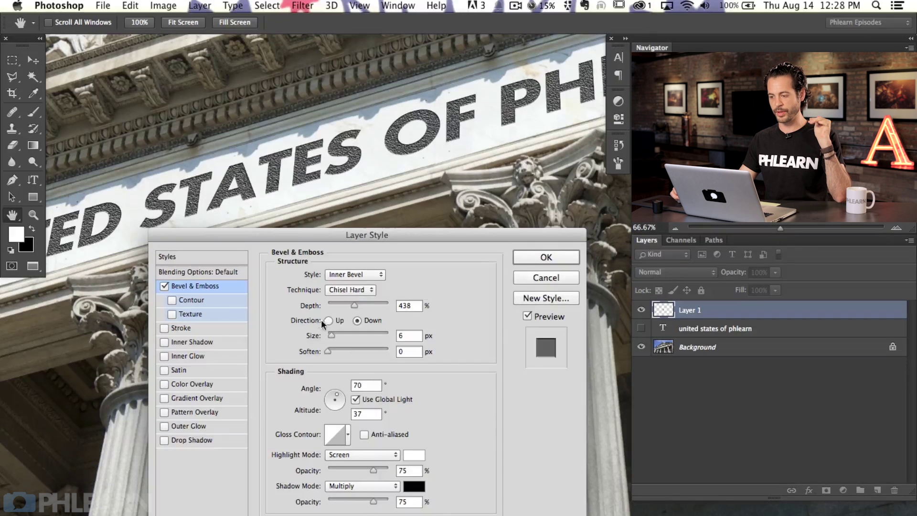
Add an Inner Shadow to the lettering and compare the letters with and without it, leaving the effect enabled.
left_click(184, 342)
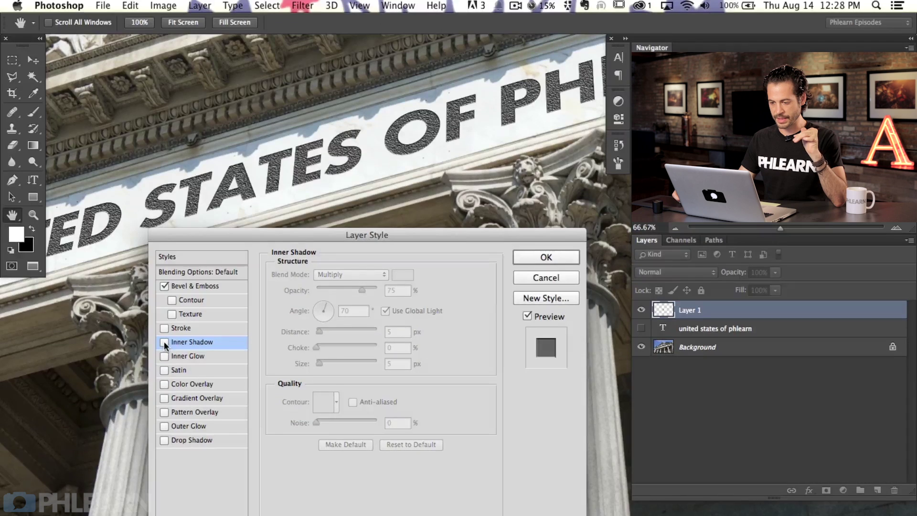
key("super+plus")
key("super+plus")
left_click_drag(311, 115, 254, 409)
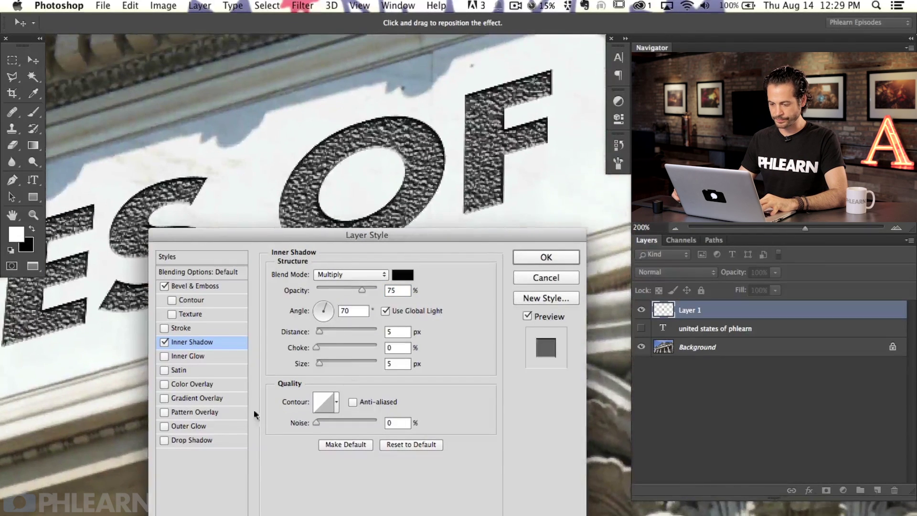
left_click(164, 342)
left_click(163, 343)
left_click(163, 344)
left_click(164, 342)
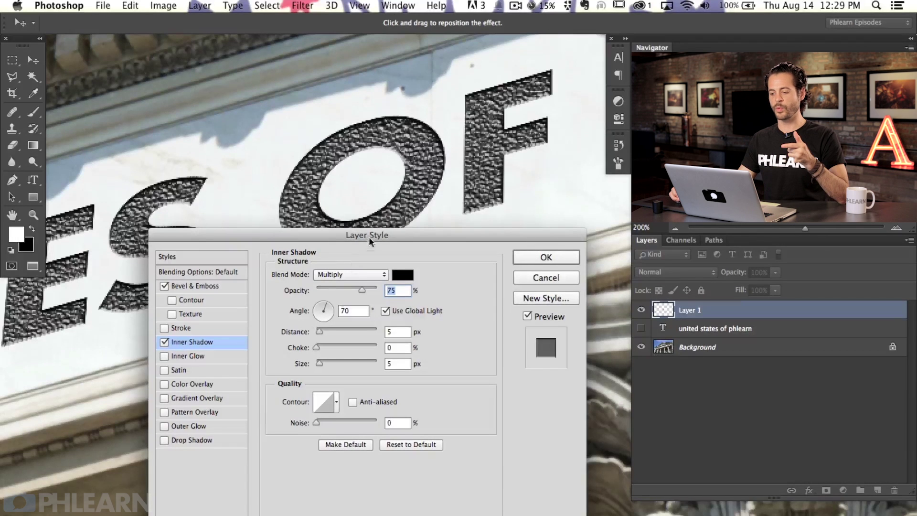
Set the inner shadow's opacity to 100% and its distance to 10 px.
left_click_drag(369, 237, 358, 254)
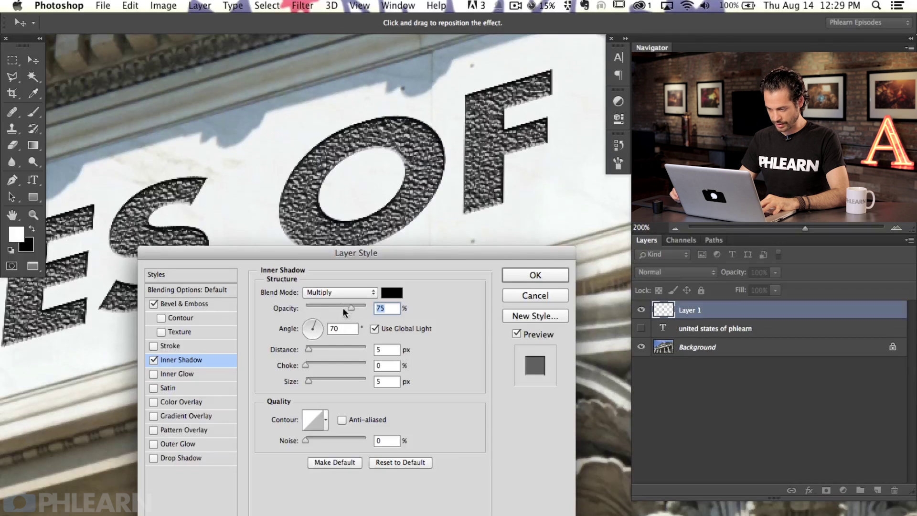
left_click_drag(323, 309, 383, 305)
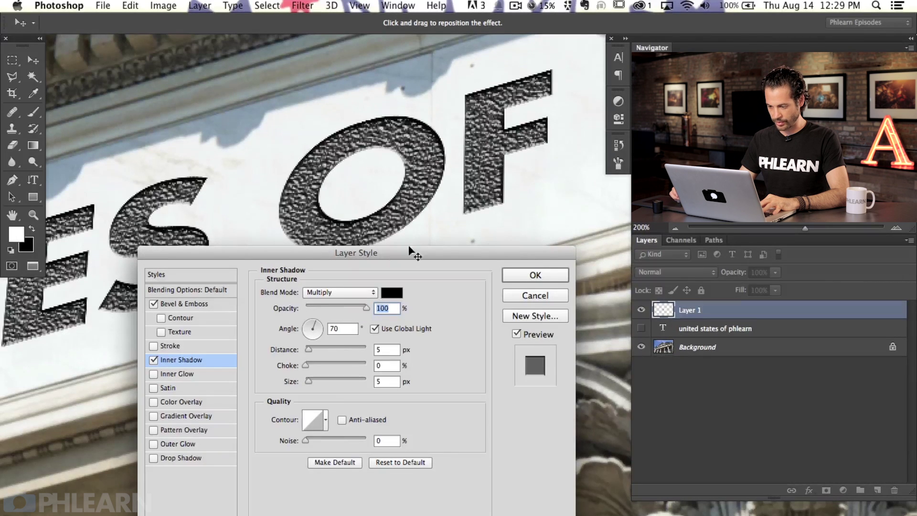
mouse_move(309, 352)
left_mouse_down()
mouse_move(325, 348)
mouse_move(311, 349)
left_mouse_up()
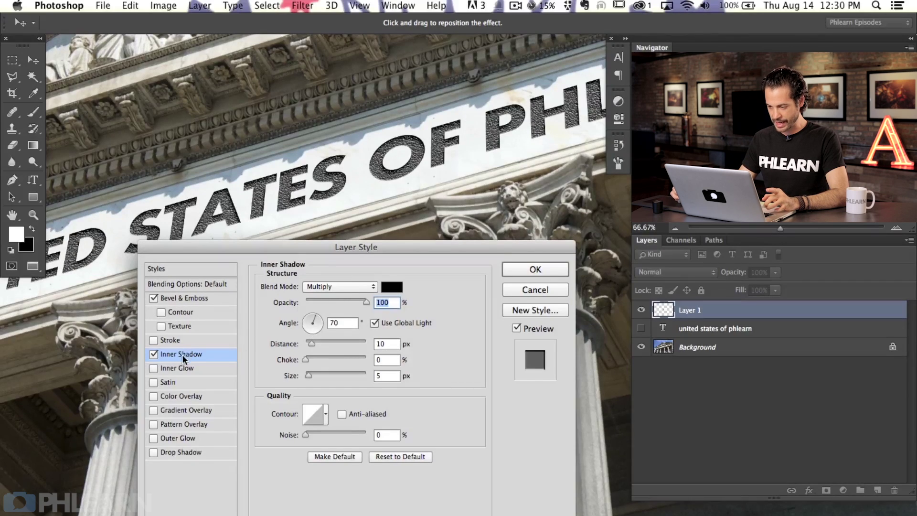
Enable a Color Overlay effect on the lettering and arrange the Layer Style dialog clear of the text.
left_click_drag(427, 249, 377, 287)
scroll(480, 109, "right", 5)
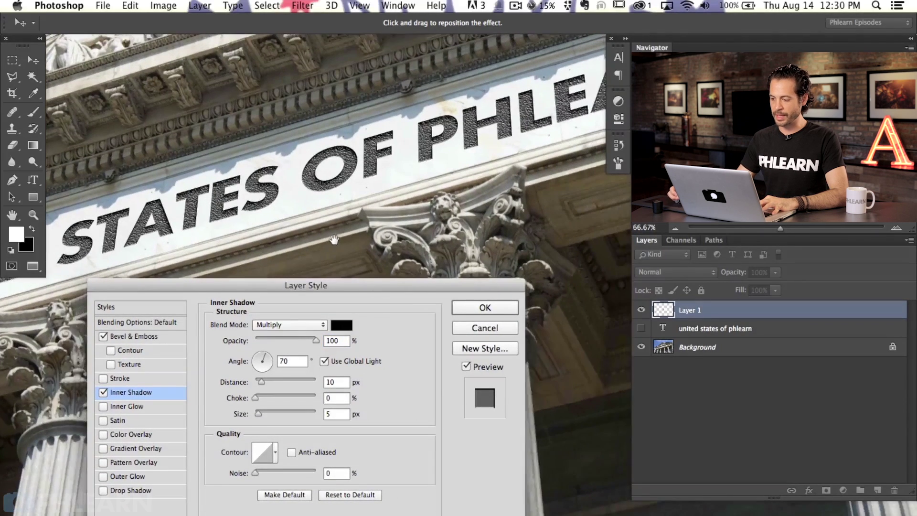
scroll(480, 109, "right", 6)
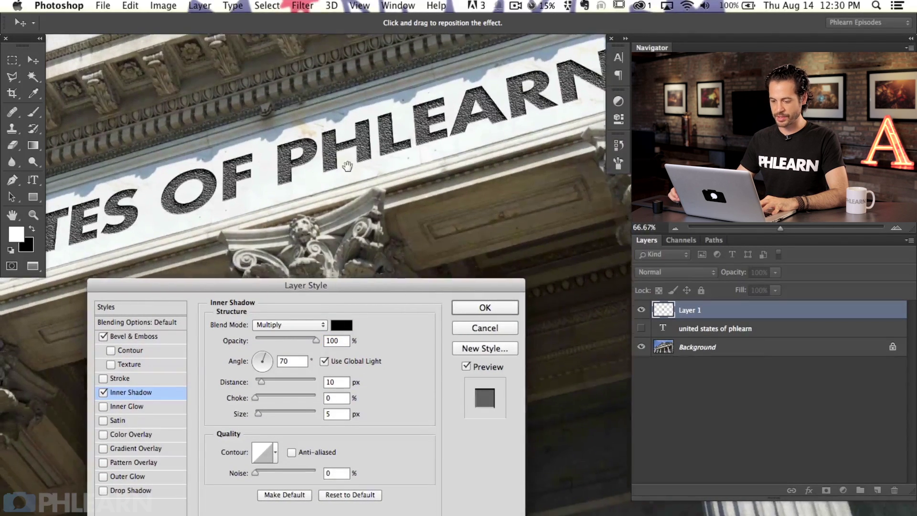
left_click(131, 435)
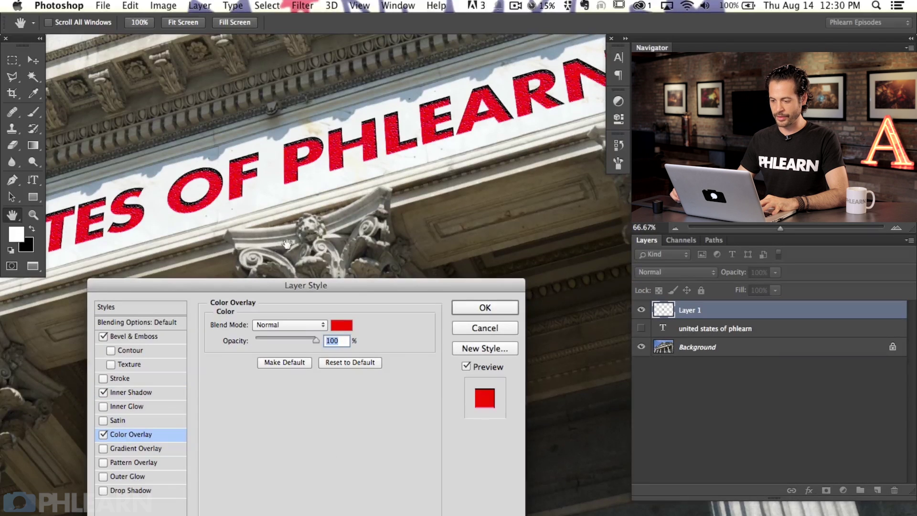
scroll(287, 244, "left", 5)
left_click_drag(339, 285, 300, 264)
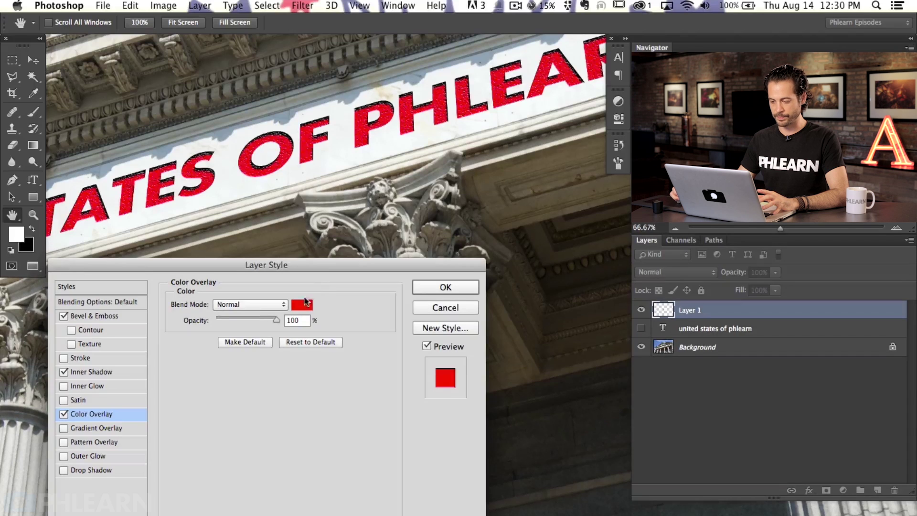
Set the Color Overlay to a dark brown sampled from the shaded stone beneath the frieze.
left_click(302, 304)
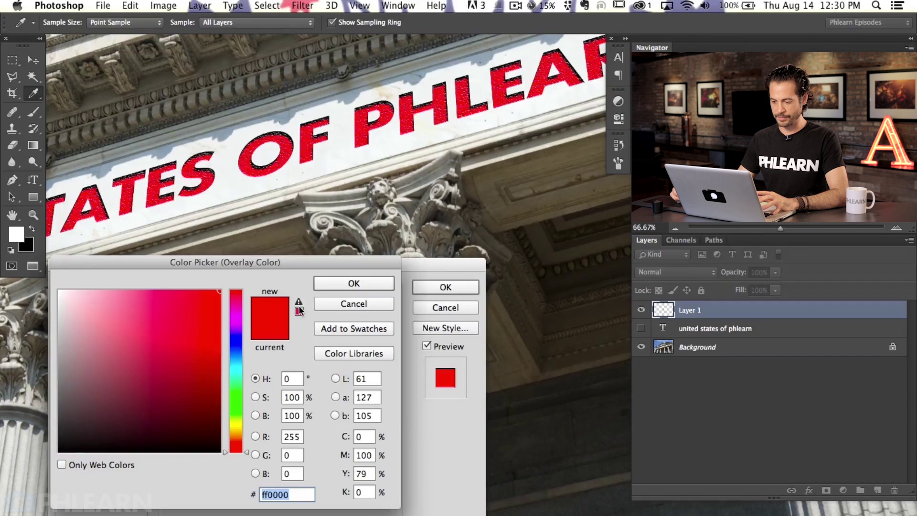
left_click(486, 182)
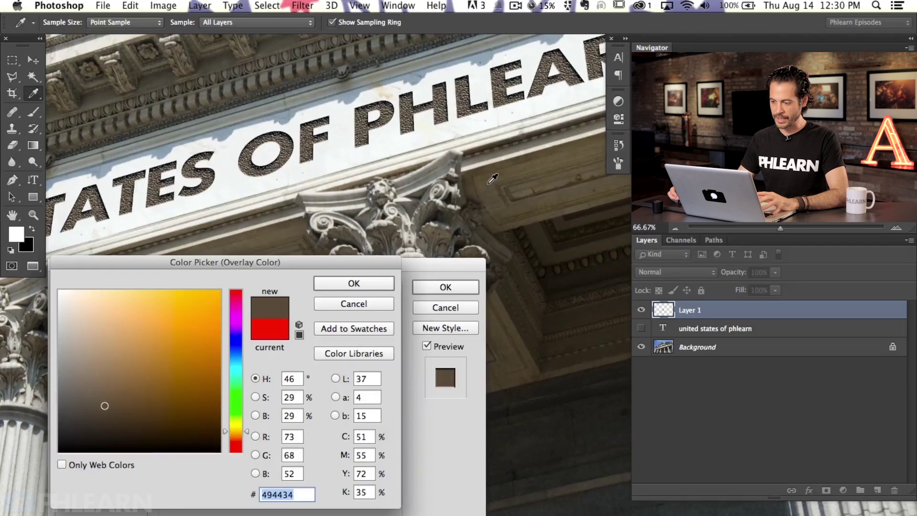
left_click(548, 244)
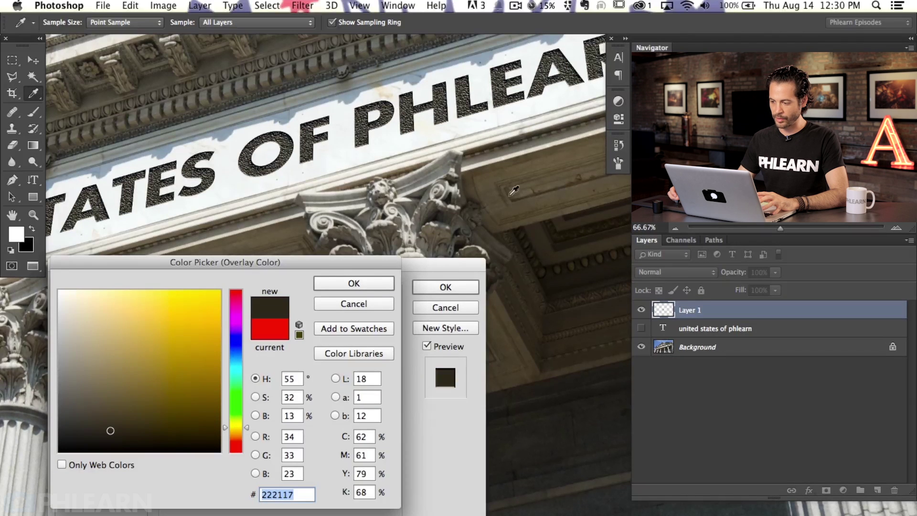
left_click(493, 179)
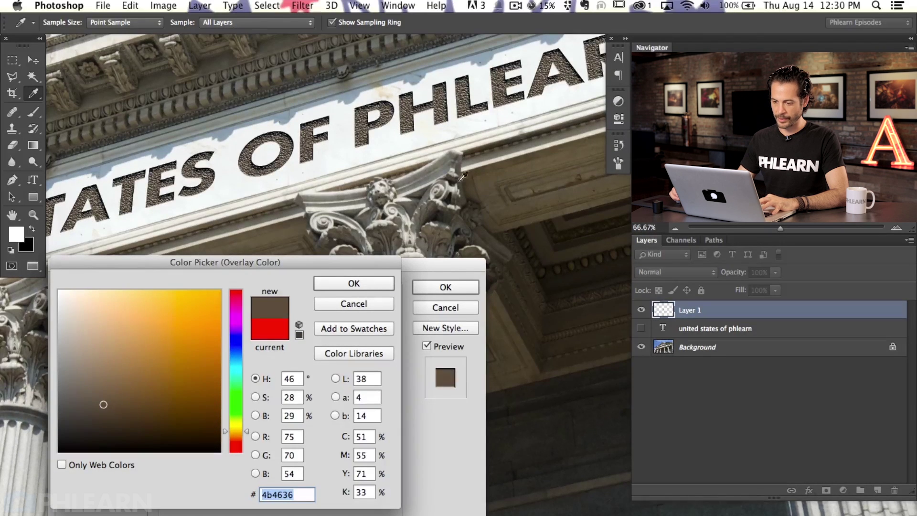
left_click(294, 231)
left_click(356, 284)
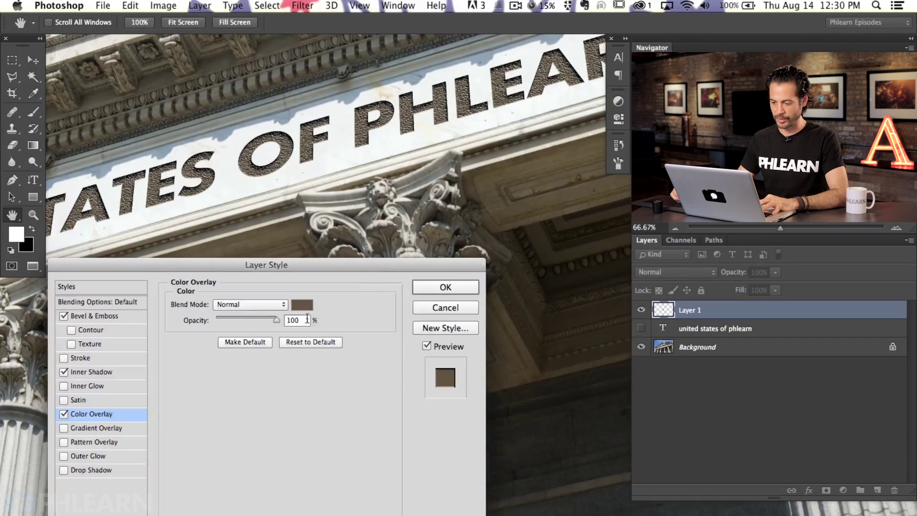
Try lower Color Overlay opacities, keep it at 100%, and apply the layer style to the lettering.
left_click_drag(237, 319, 290, 317)
left_click_drag(364, 240, 567, 116)
key("super+minus")
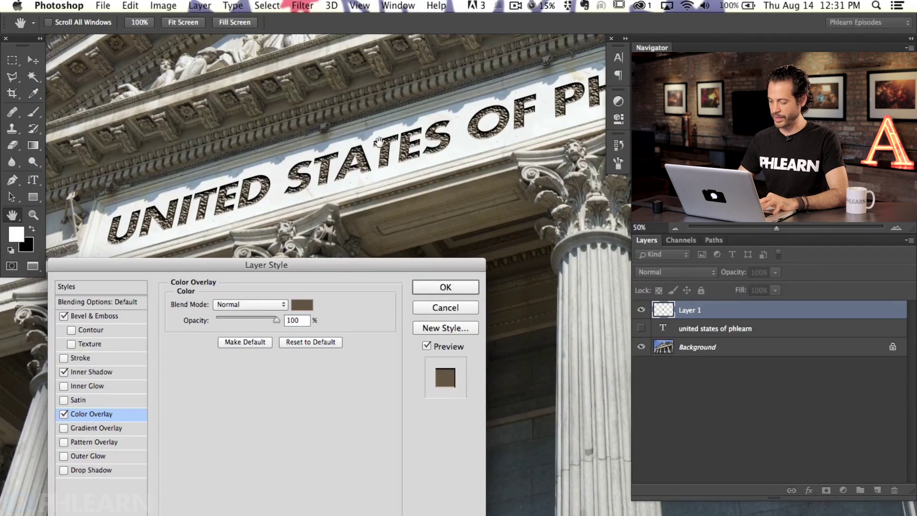
key("super+plus")
left_click_drag(399, 159, 445, 265)
left_click(445, 287)
key("v")
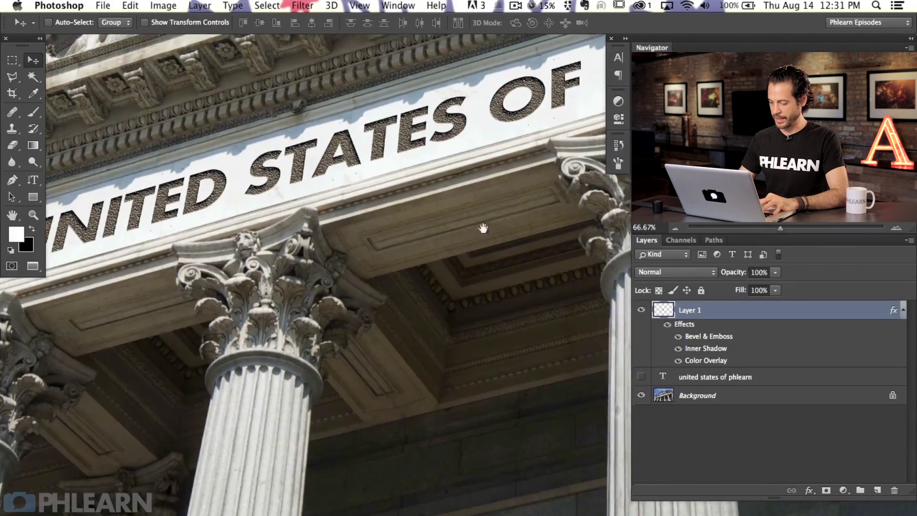
Collapse the lettering layer's effects list, duplicate the styled layer, and hide the original.
key("super+minus")
key("super+minus")
left_click_drag(482, 201, 222, 336)
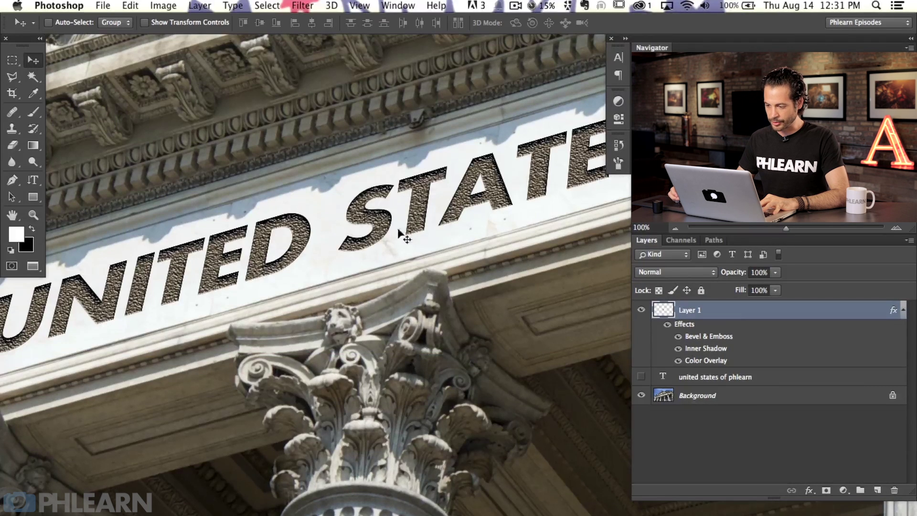
key("super+minus")
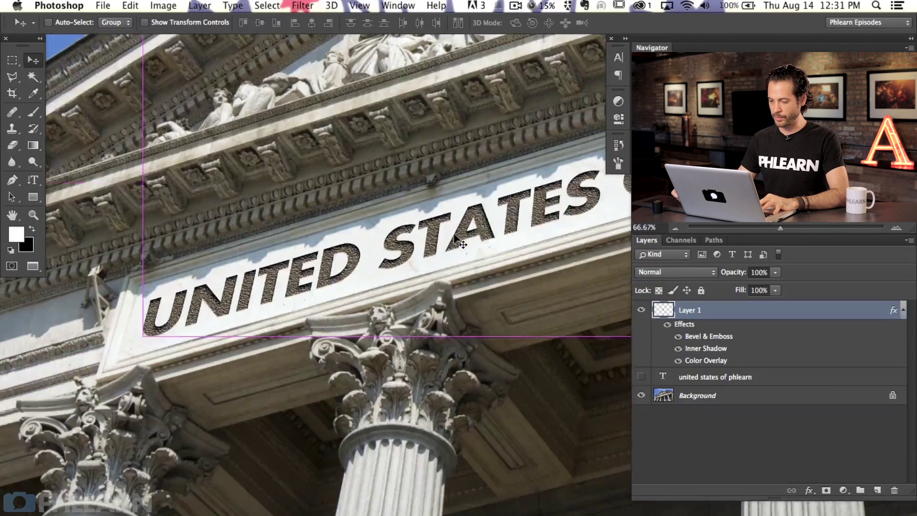
left_click_drag(381, 383, 348, 378)
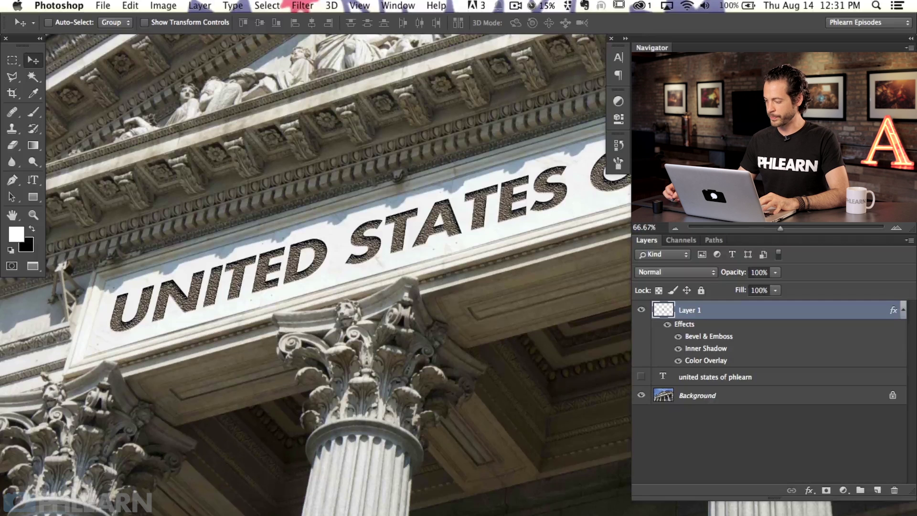
left_click(903, 312)
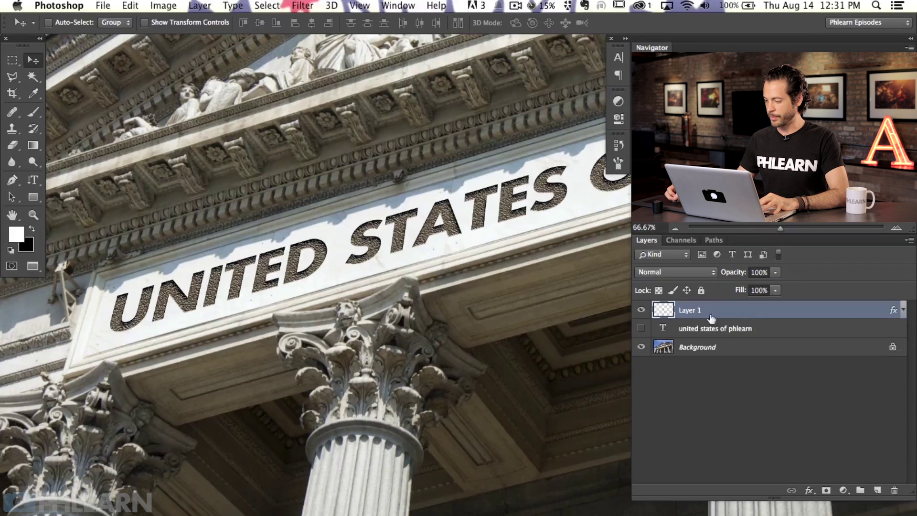
key("super+j")
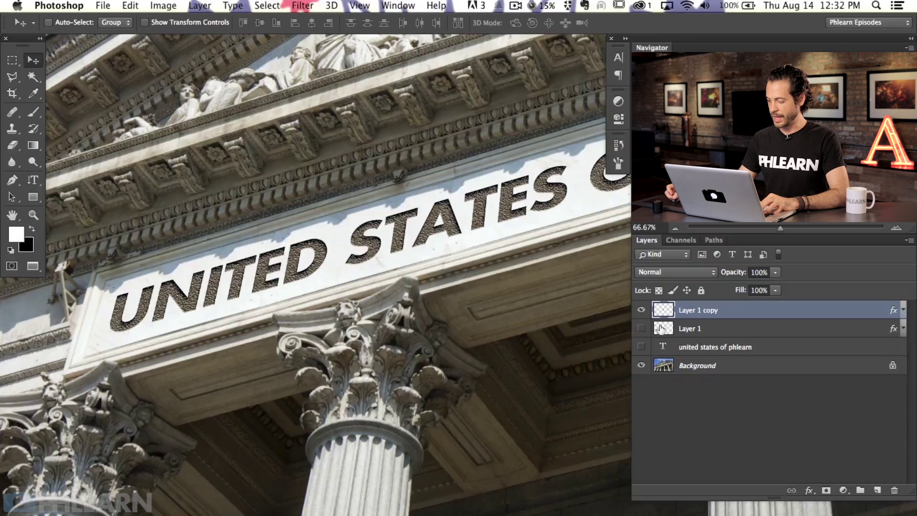
Create a blank layer above the lettering copy and merge the two so the effects are rasterized.
left_click(878, 490)
left_click(741, 329, "shift")
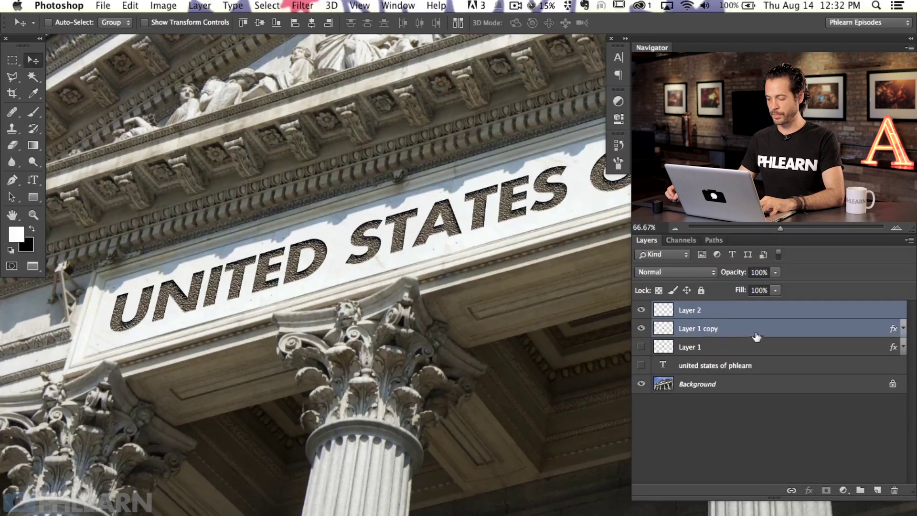
key("super+e")
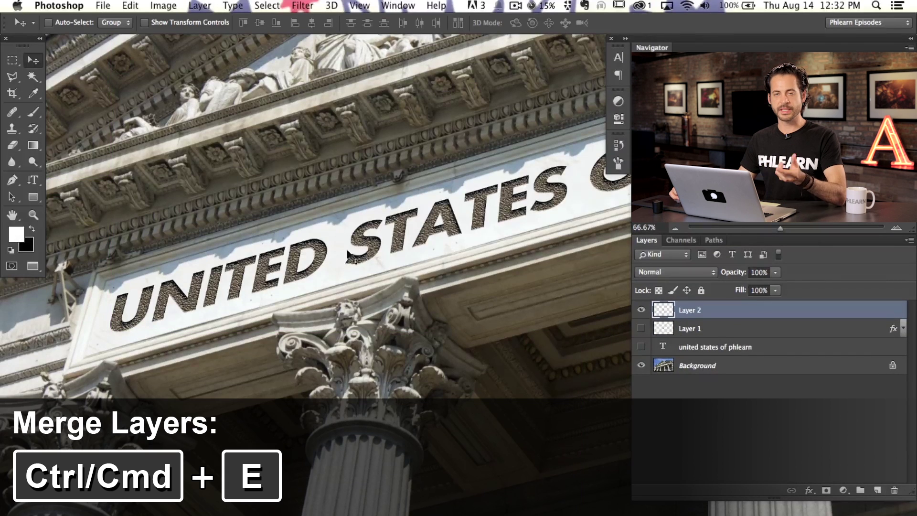
left_click_drag(414, 287, 430, 296)
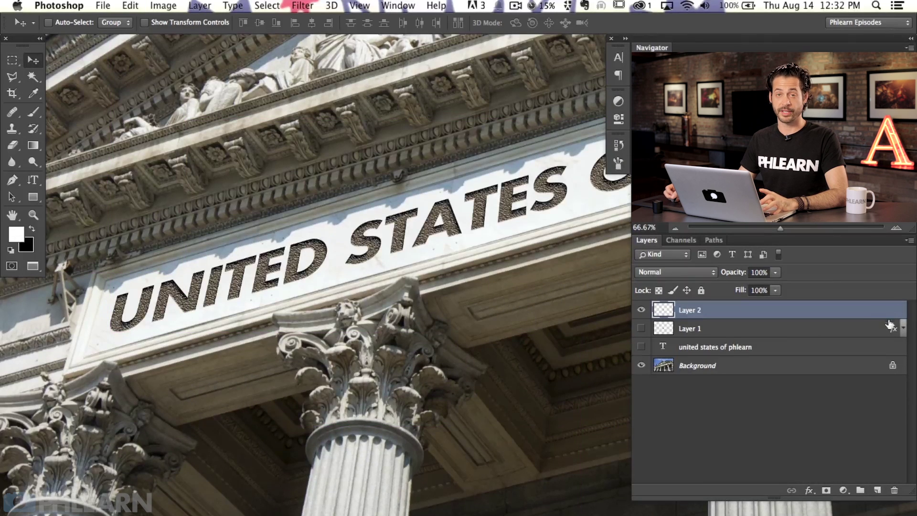
left_click_drag(457, 289, 454, 286)
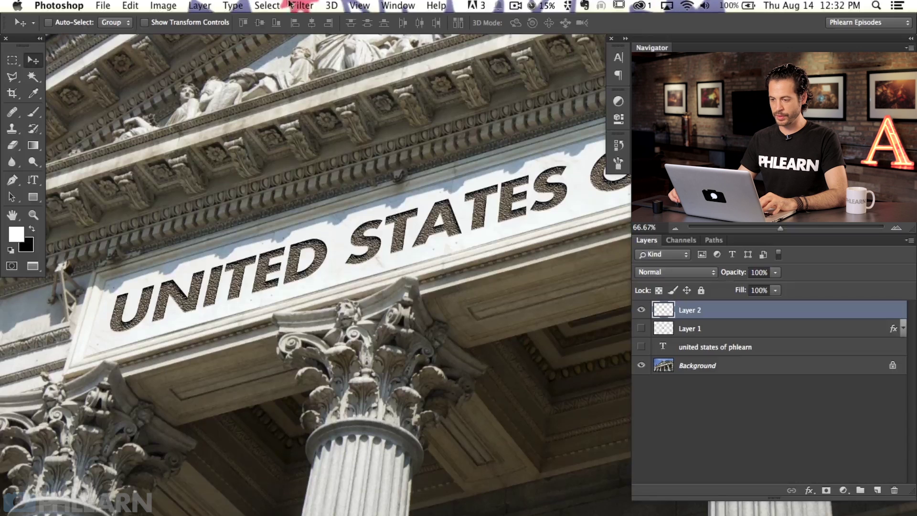
Apply a Gaussian Blur with a 0.7 px radius to the merged lettering.
left_click(302, 5)
mouse_move(325, 157)
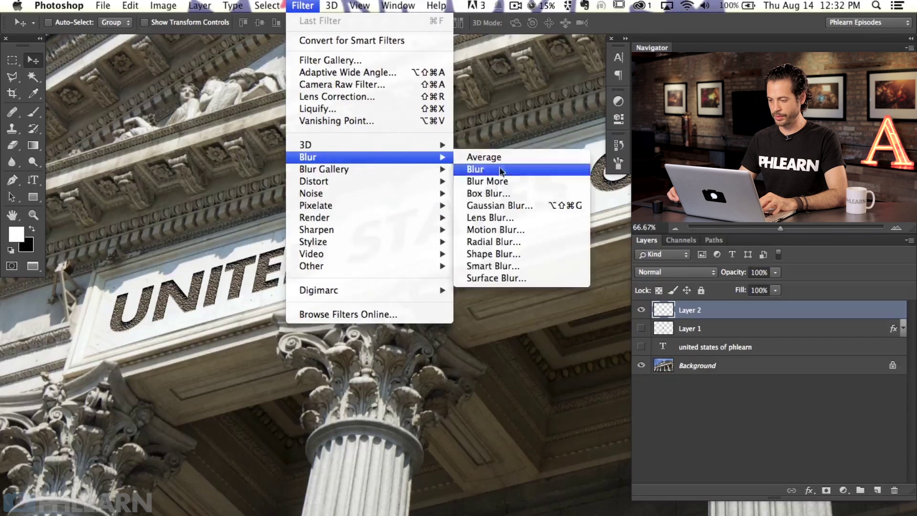
left_click(506, 206)
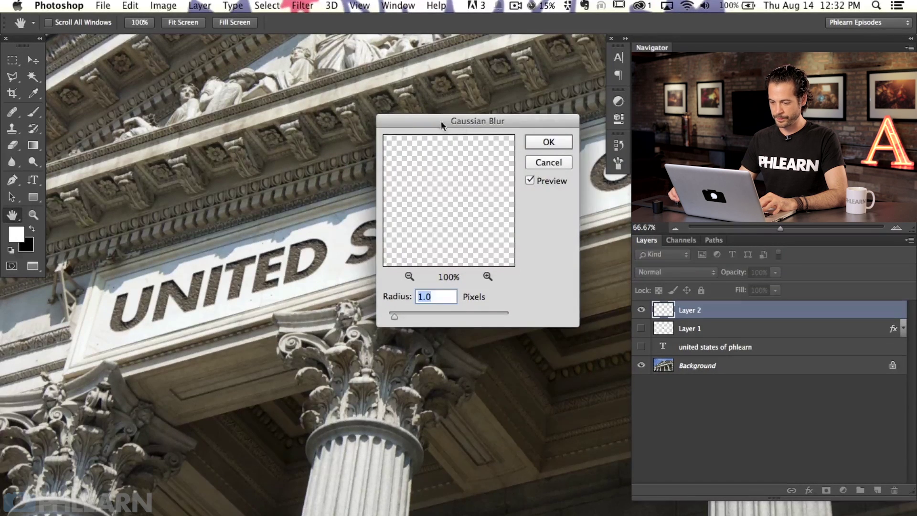
left_click_drag(440, 121, 478, 196)
key("Down")
key("Down")
key("Down")
key("Down")
key("Down")
key("Down")
key("Down")
key("Down")
key("Up")
key("Up")
key("Up")
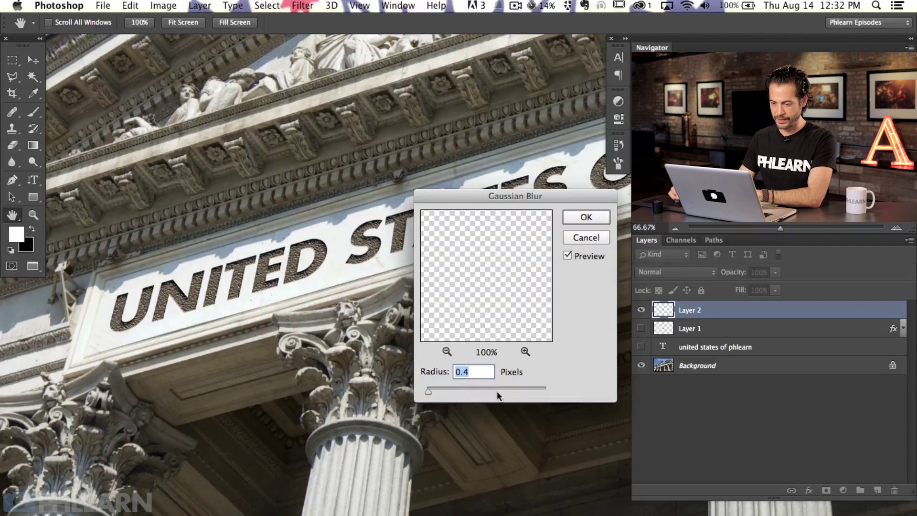
key("Up")
key("Up")
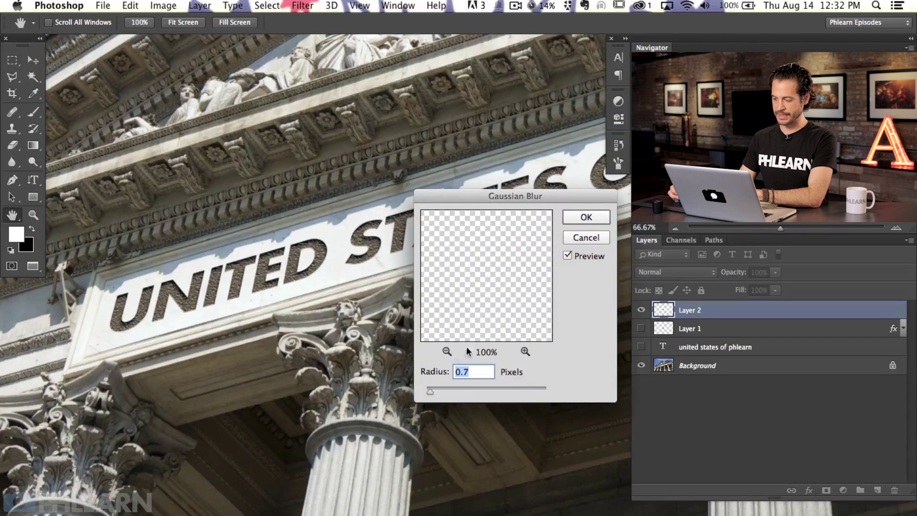
left_click(586, 217)
key("v")
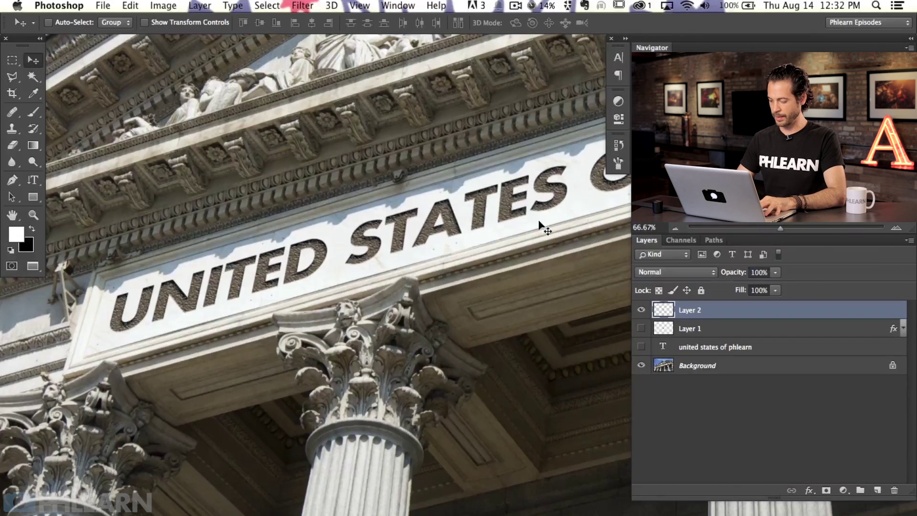
Check the softened lettering up close and duplicate its layer.
key("super+1")
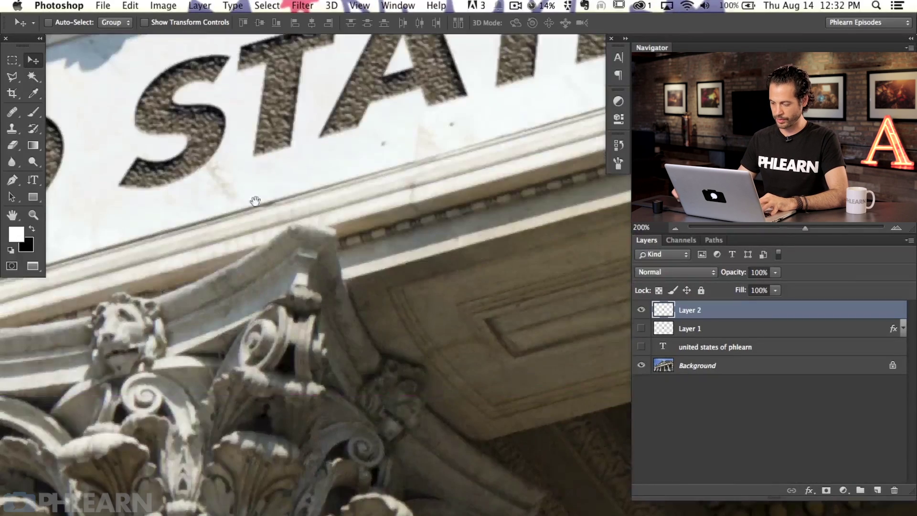
key("super+minus")
left_click_drag(449, 350, 298, 278)
left_click_drag(476, 203, 463, 262)
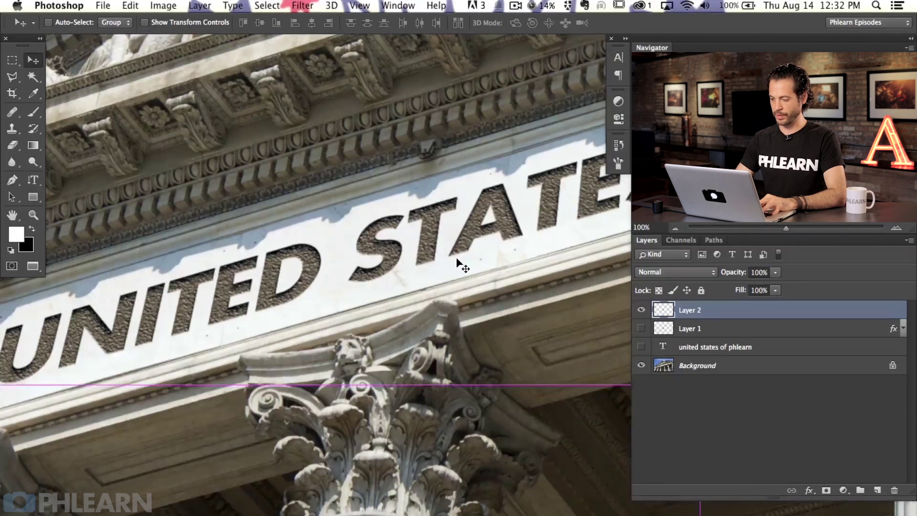
key("super+0")
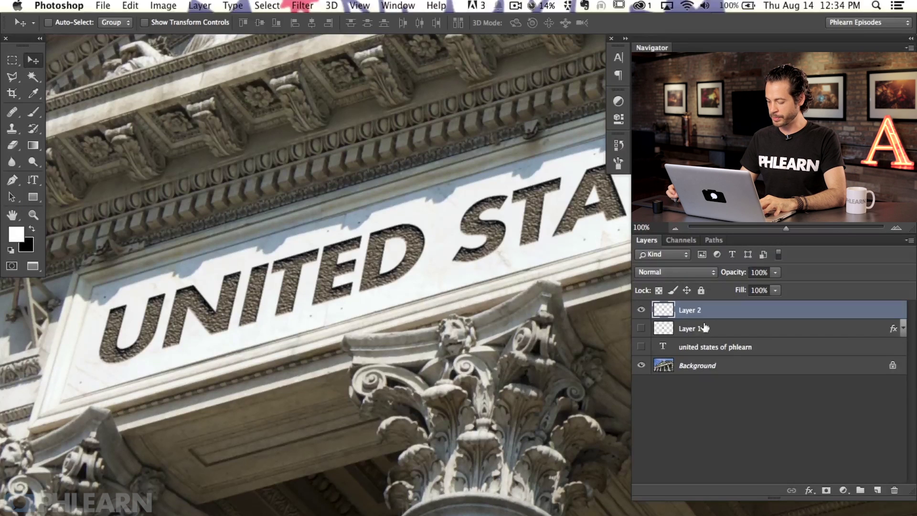
key("super+j")
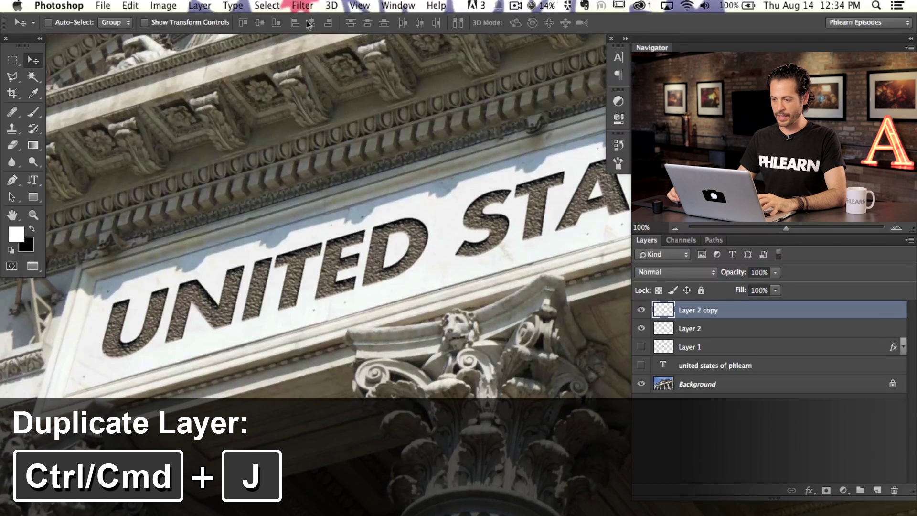
Apply a Motion Blur to the duplicated lettering with an 81° angle and a 34 px distance.
left_click(305, 6)
mouse_move(347, 158)
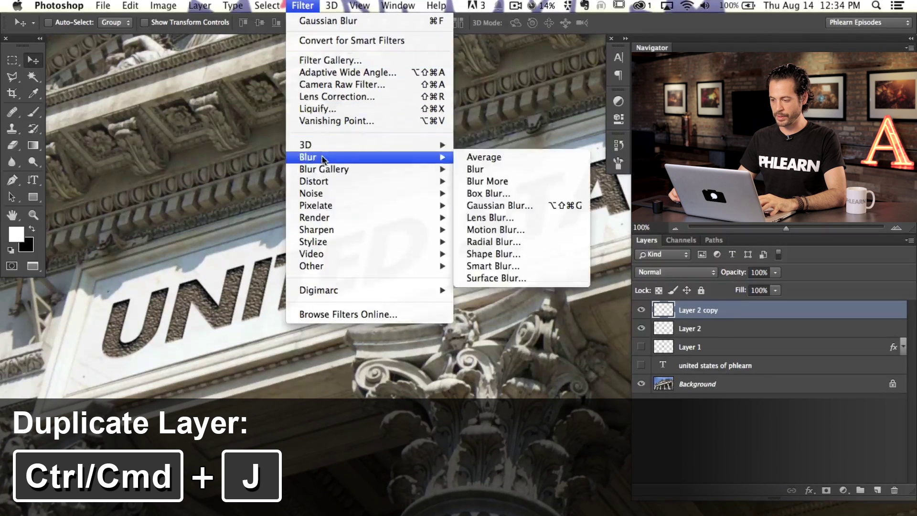
left_click(497, 230)
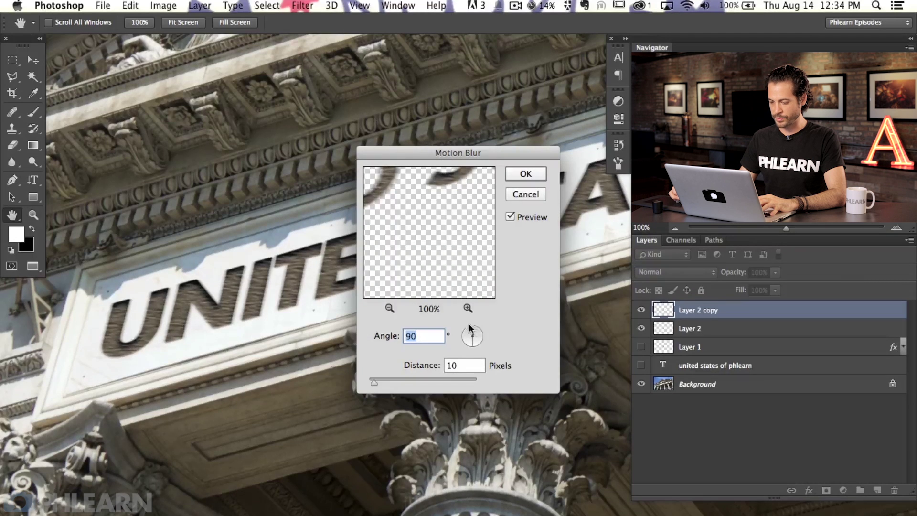
left_click_drag(375, 381, 387, 385)
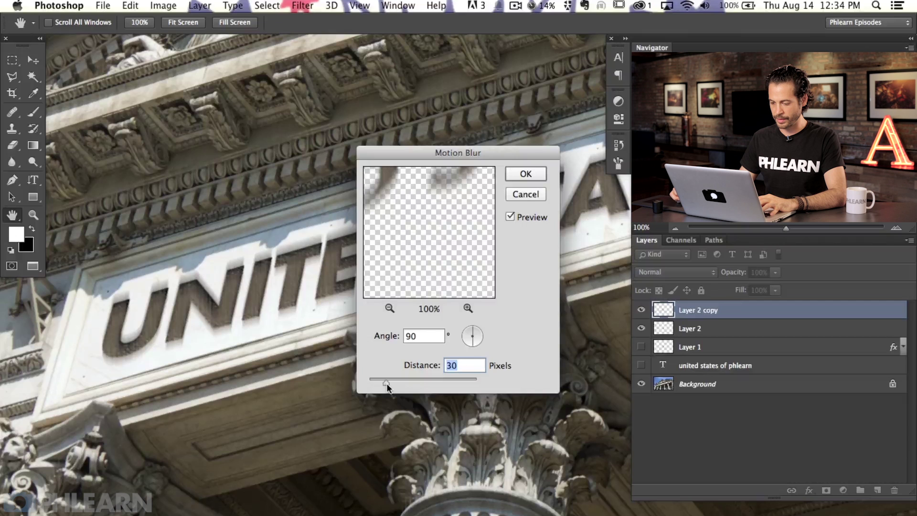
double_click(445, 336)
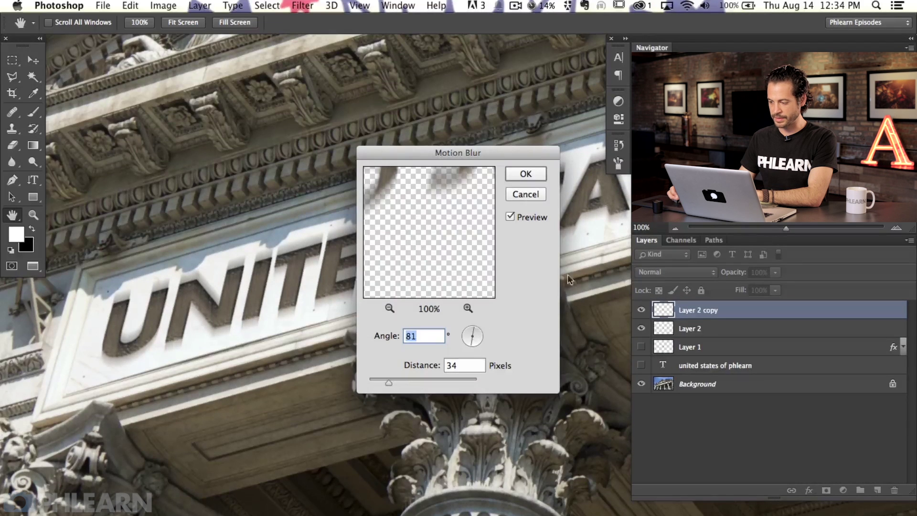
left_click(526, 174)
Soften the motion-blurred copy with a Gaussian Blur of about 2.9 px.
left_click_drag(487, 278, 362, 305)
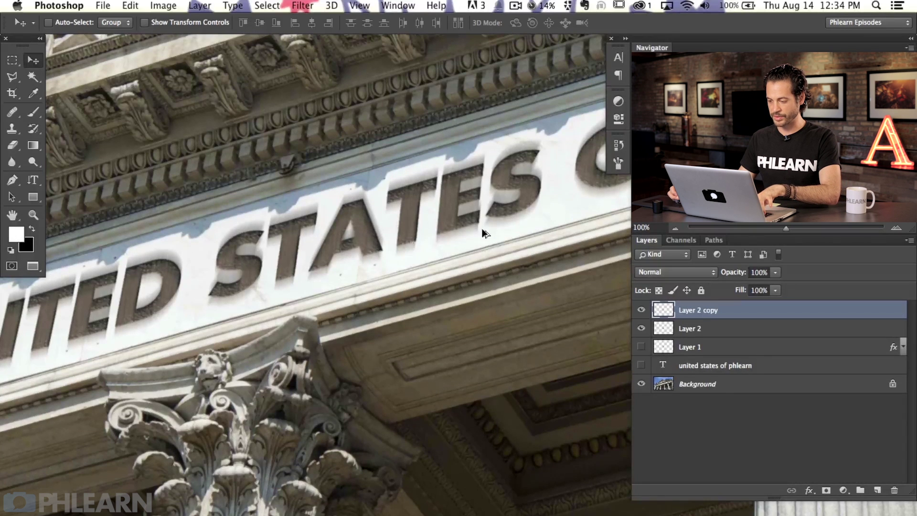
key("super+alt+f")
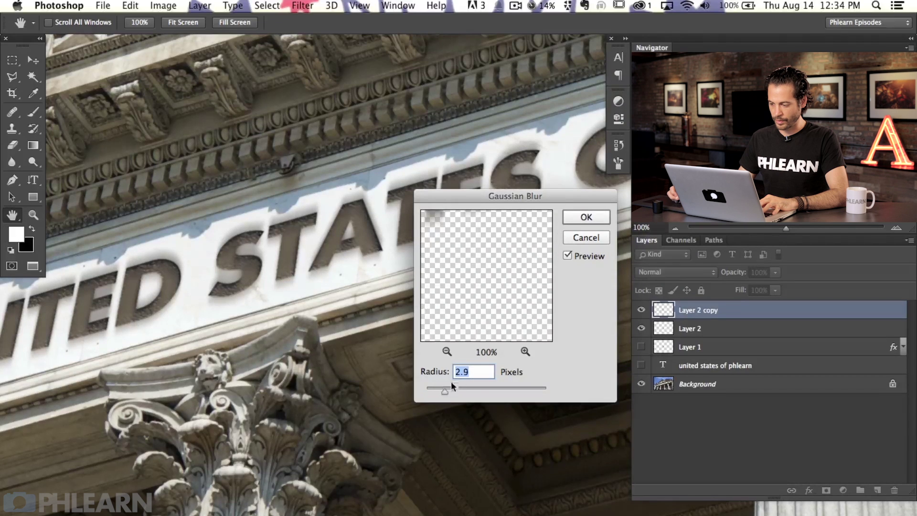
left_click(582, 218)
Hide the blurred copy behind a black layer mask and set up a 90 px brush with white.
left_click_drag(563, 236, 389, 317)
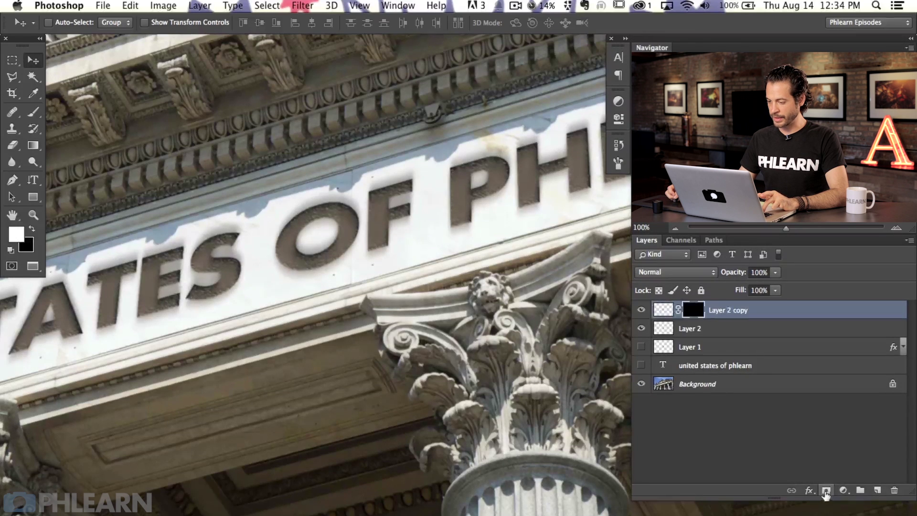
key("b")
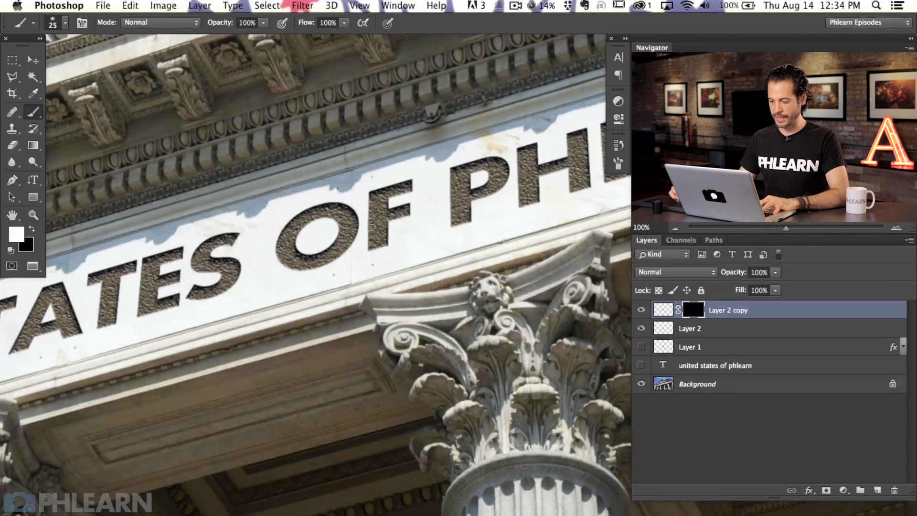
right_click(373, 225)
scroll(513, 389, "down", 5)
left_click(497, 382)
key("Return")
Paint white on the blurred copy's mask along the lower edges of the letters across the whole inscription.
left_click_drag(404, 278, 363, 276)
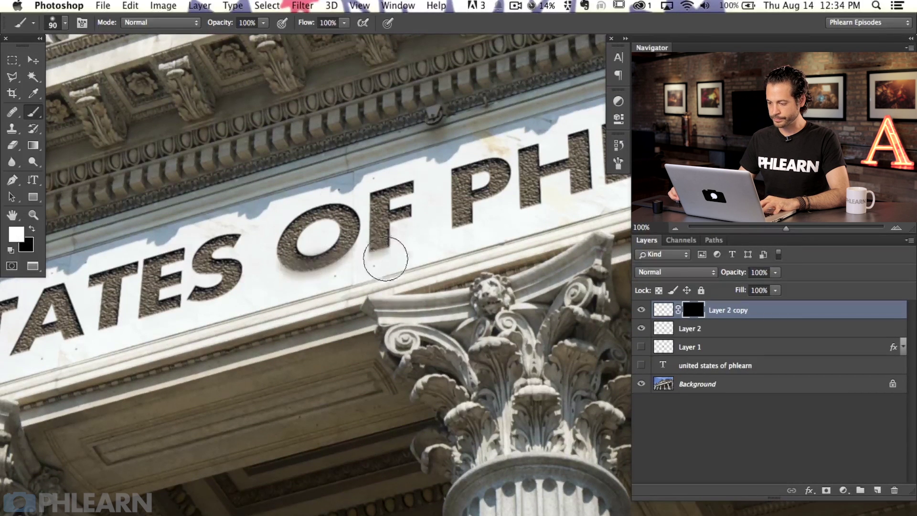
scroll(529, 227, "right", 5)
left_click_drag(407, 245, 571, 187)
scroll(522, 236, "right", 5)
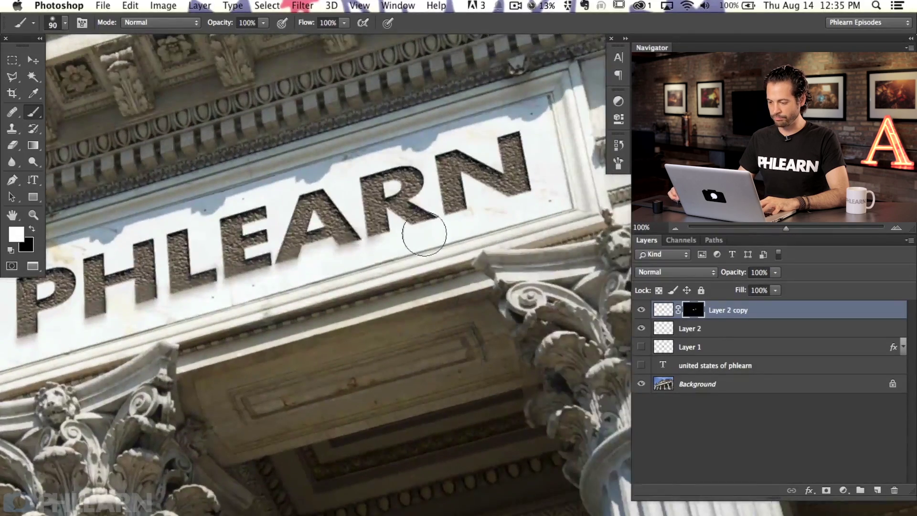
scroll(438, 245, "left", 10)
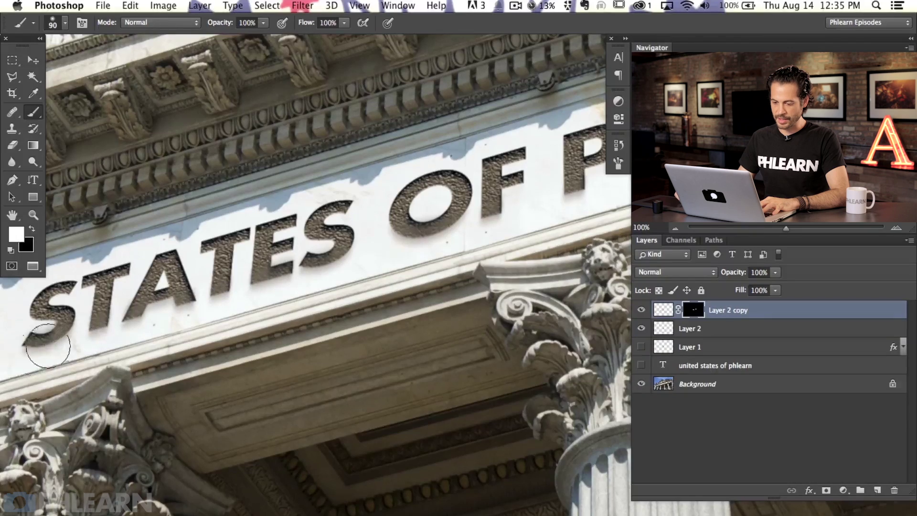
scroll(327, 323, "left", 5)
scroll(328, 323, "left", 10)
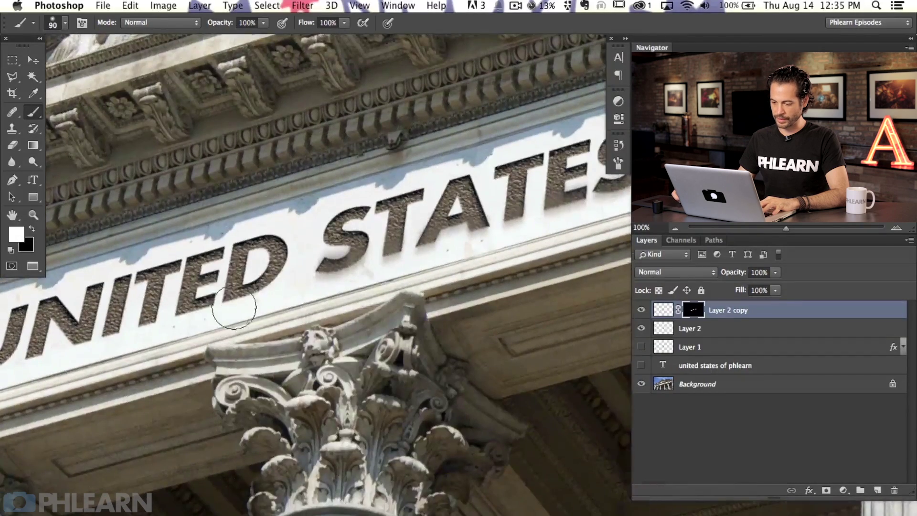
scroll(324, 304, "up", 3)
scroll(325, 304, "left", 1)
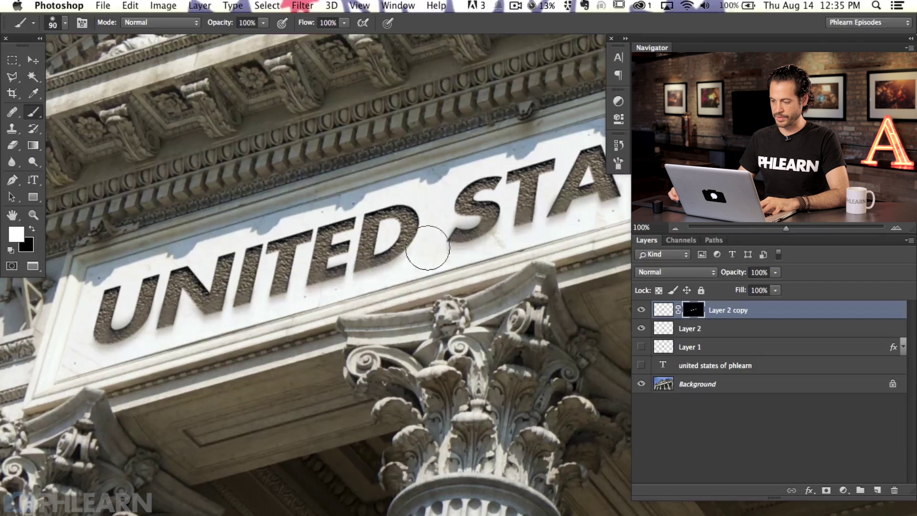
Move the masked blurred copy below Layer 2 and compare the lettering with the copy hidden and shown.
left_click(641, 310)
left_click(642, 312)
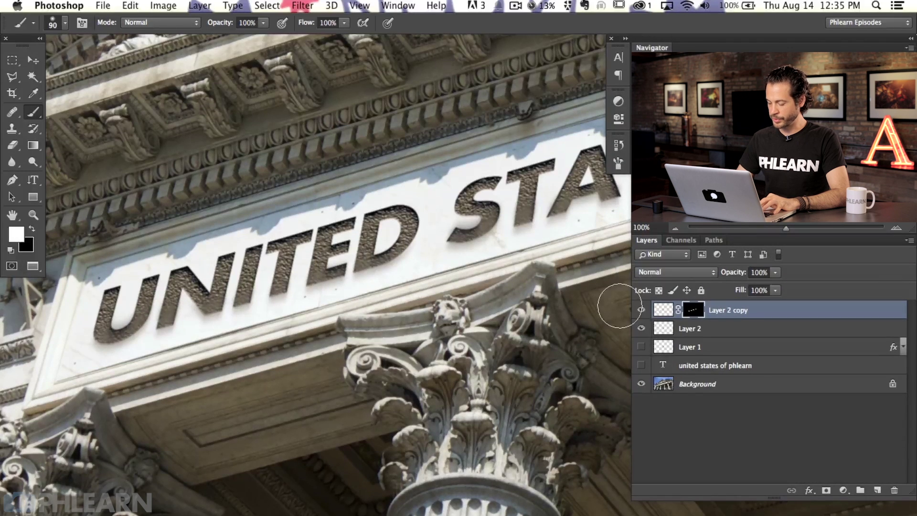
key("super+bracketleft")
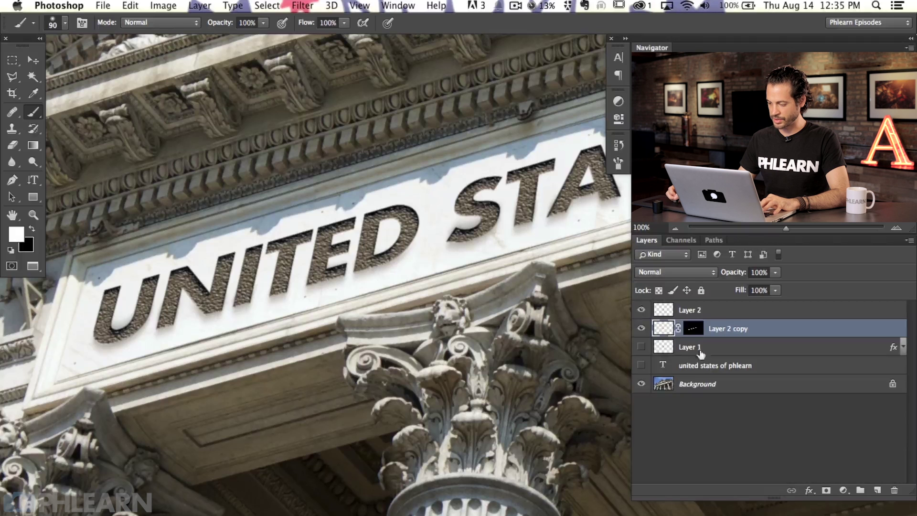
left_click(640, 329)
left_click(640, 329)
left_click(640, 328)
left_click(641, 328)
left_click(641, 329)
left_click(641, 329)
Lower the blurred copy's opacity to 63% and compare the lettering with and without it.
left_click_drag(735, 276, 719, 278)
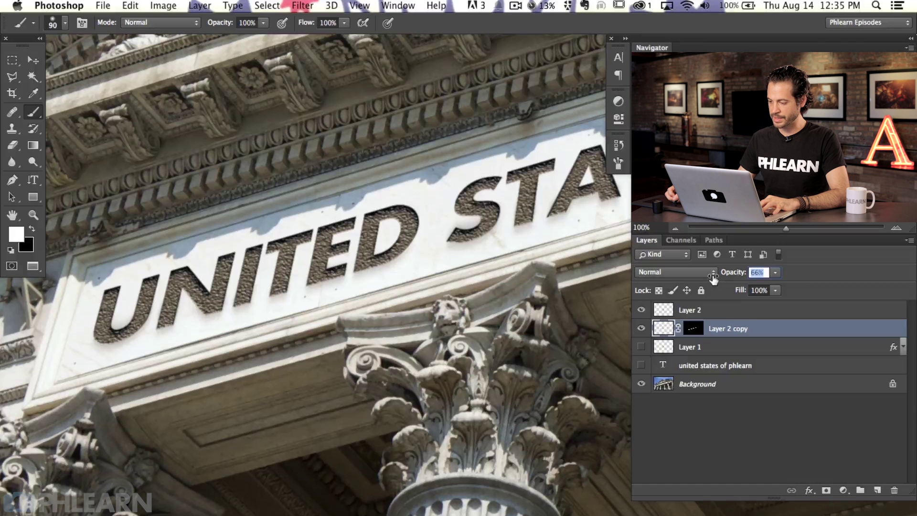
left_click(640, 329)
left_click(640, 330)
left_click(640, 329)
left_click(641, 330)
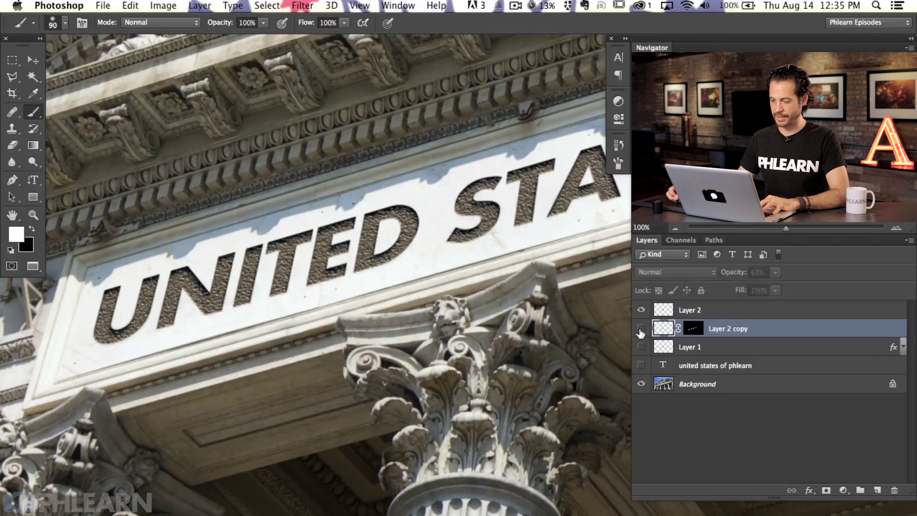
Refine the blurred streaks with a 61 px brush, using black on the first S of STATES and white along the inscription to PHLEARN.
key("x")
left_click_drag(469, 227, 456, 227)
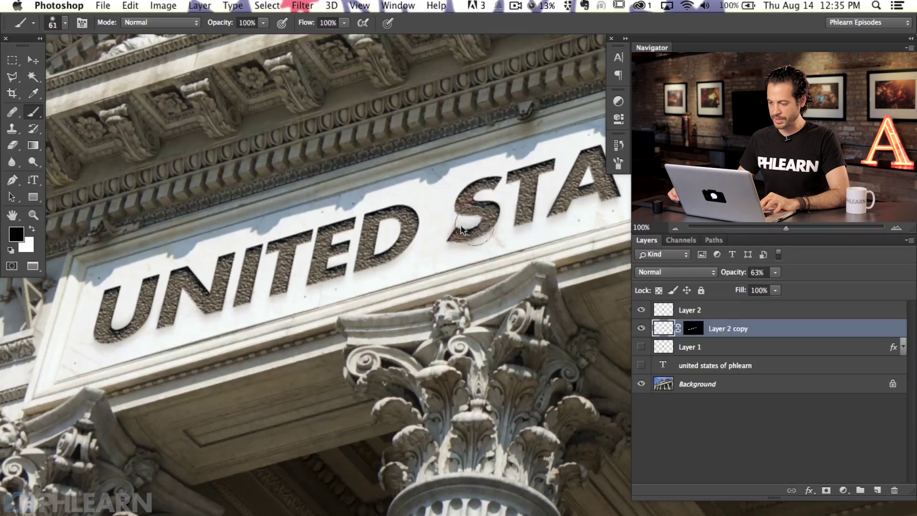
key("x")
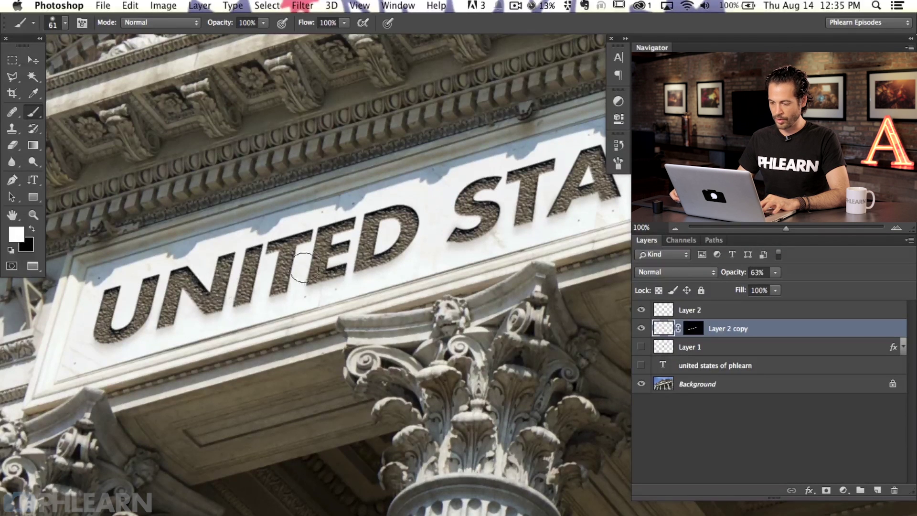
left_click_drag(509, 244, 342, 287)
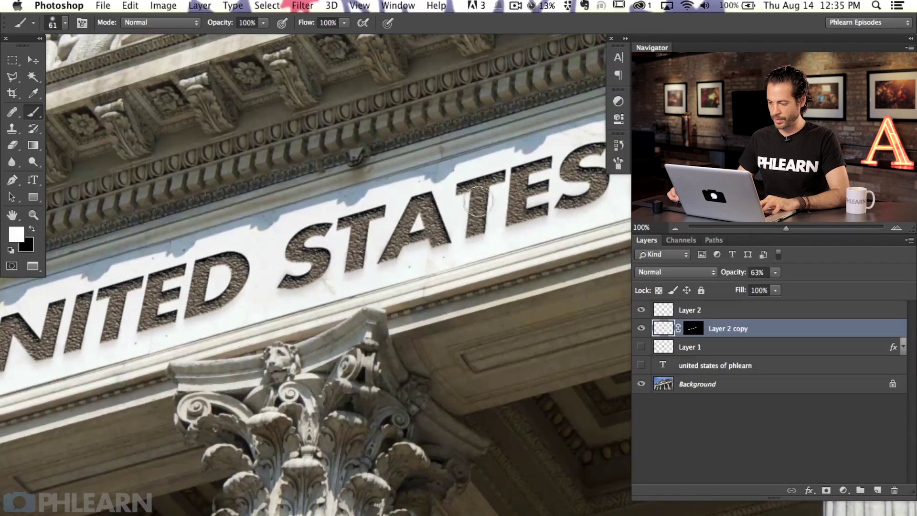
mouse_move(522, 203)
left_mouse_down()
mouse_move(590, 184)
mouse_move(374, 253)
left_mouse_up()
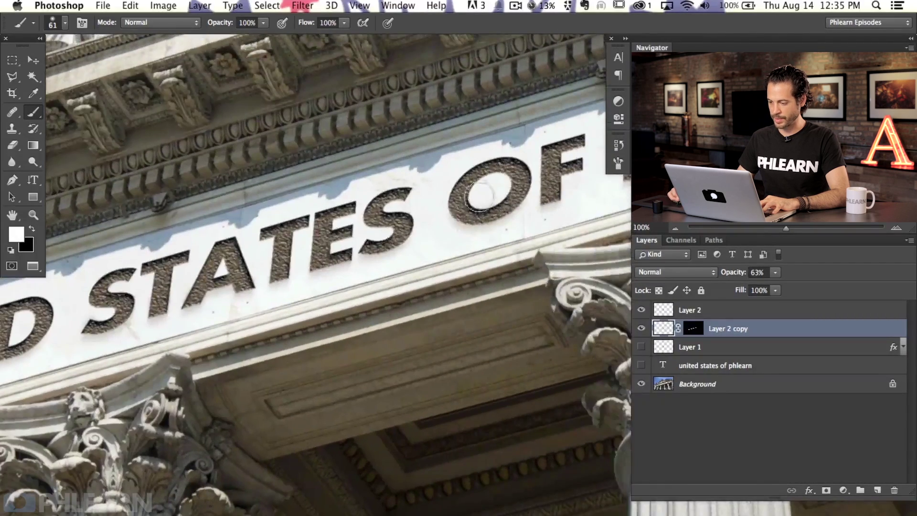
left_click_drag(497, 194, 311, 244)
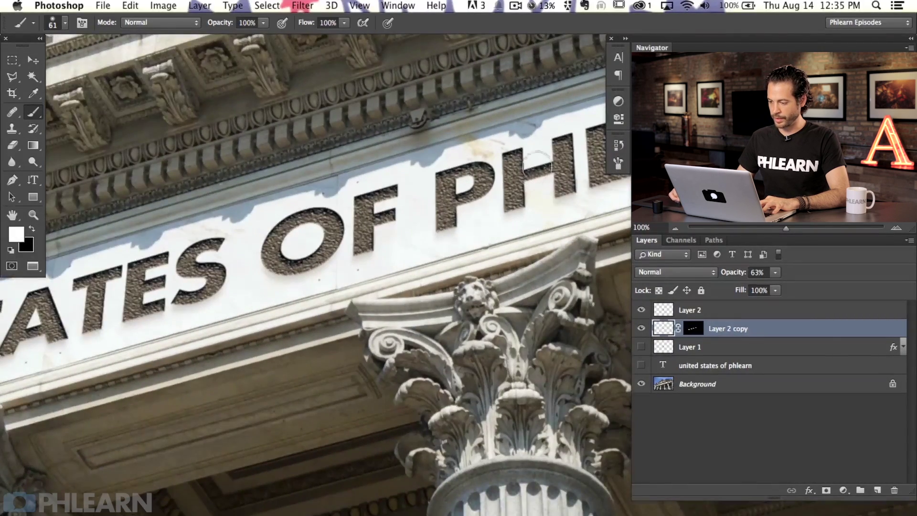
left_click_drag(537, 165, 360, 196)
left_click_drag(573, 142, 436, 170)
left_click_drag(545, 164, 497, 175)
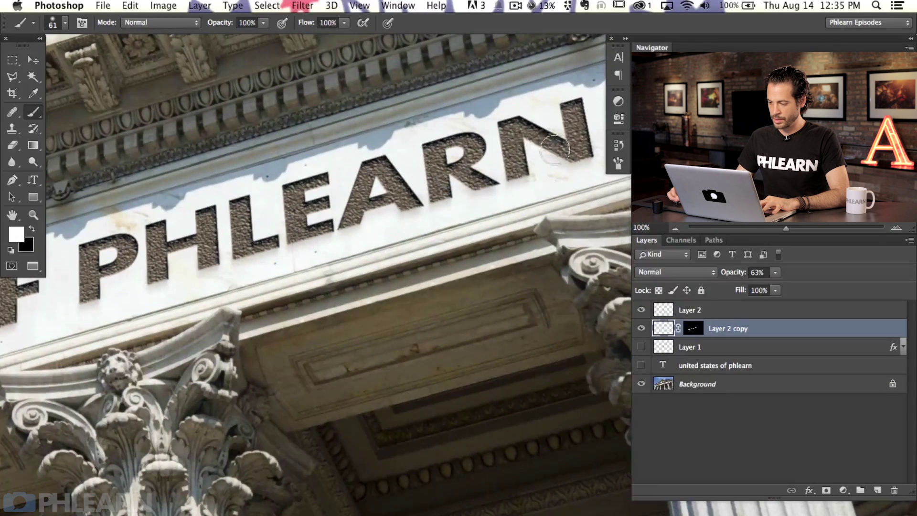
key("x")
left_click_drag(562, 149, 581, 154)
key("super+z")
Review the streaked lettering across the frieze at a 66.67% view.
scroll(328, 362, "left", 15)
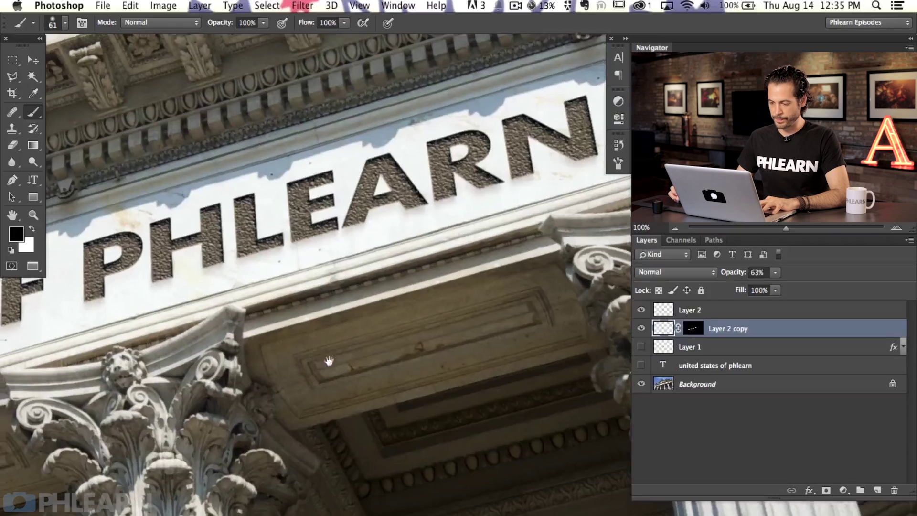
key("super+minus")
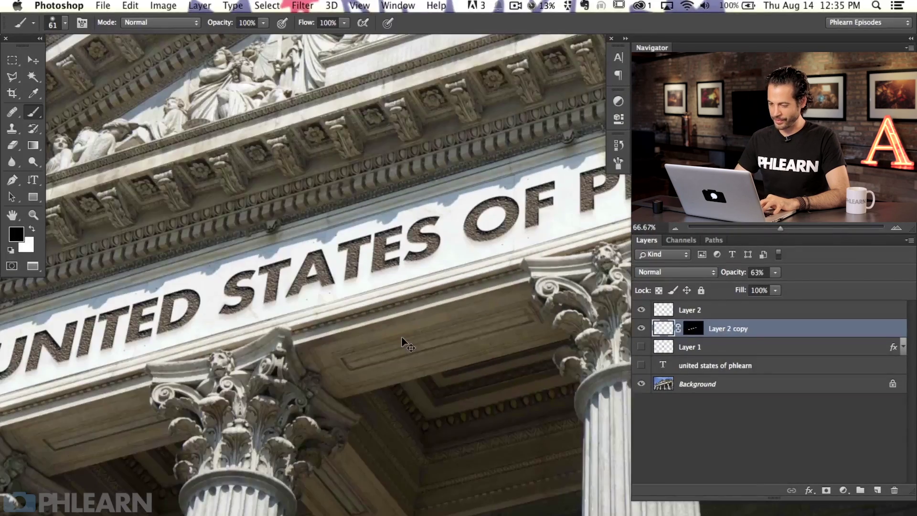
mouse_move(278, 234)
left_mouse_down()
mouse_move(459, 158)
mouse_move(372, 162)
mouse_move(463, 234)
mouse_move(411, 265)
left_mouse_up()
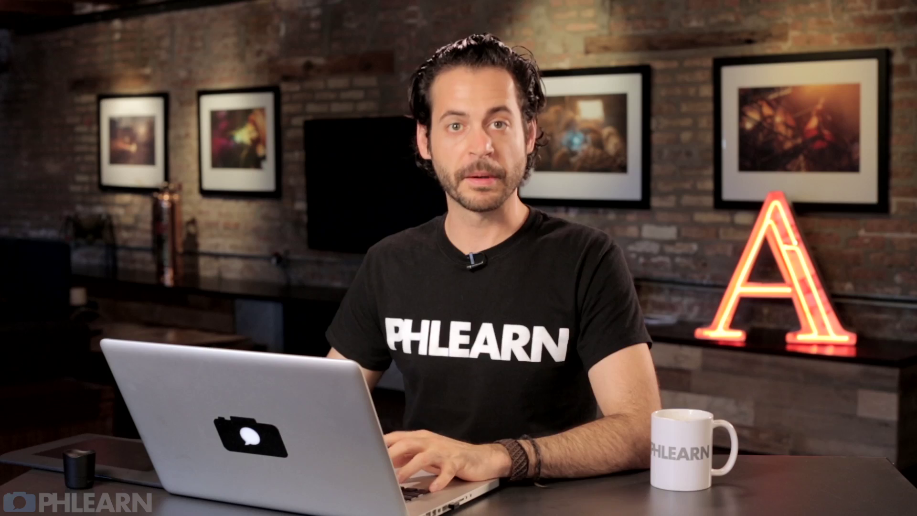